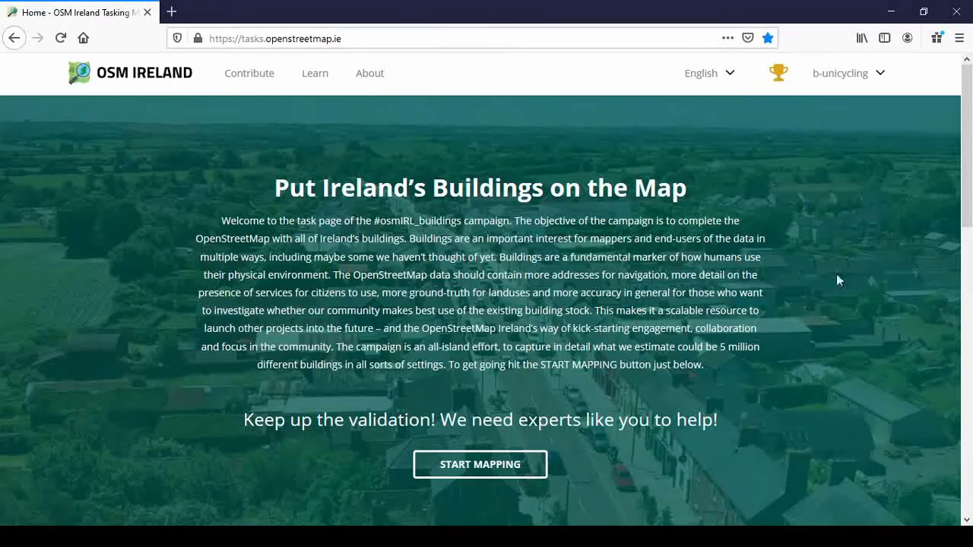
Step: Review the campaign home page and start mapping to open the list of projects to contribute to
scroll(848, 262, "down", 3)
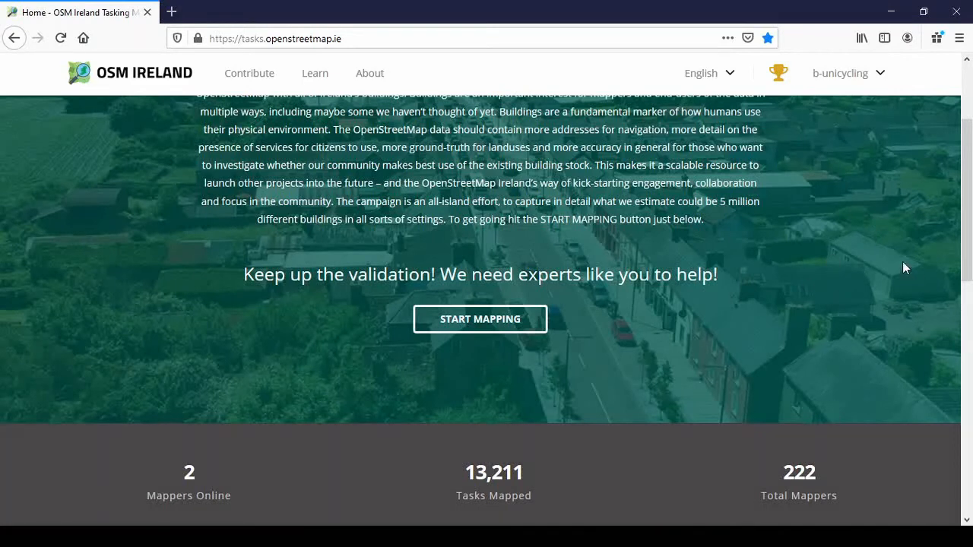
scroll(903, 262, "down", 2)
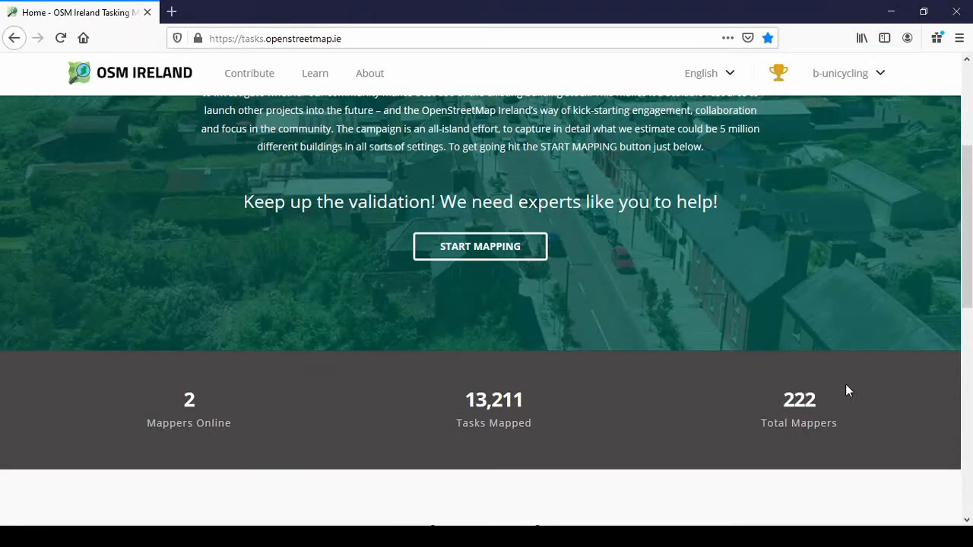
scroll(956, 366, "up", 2)
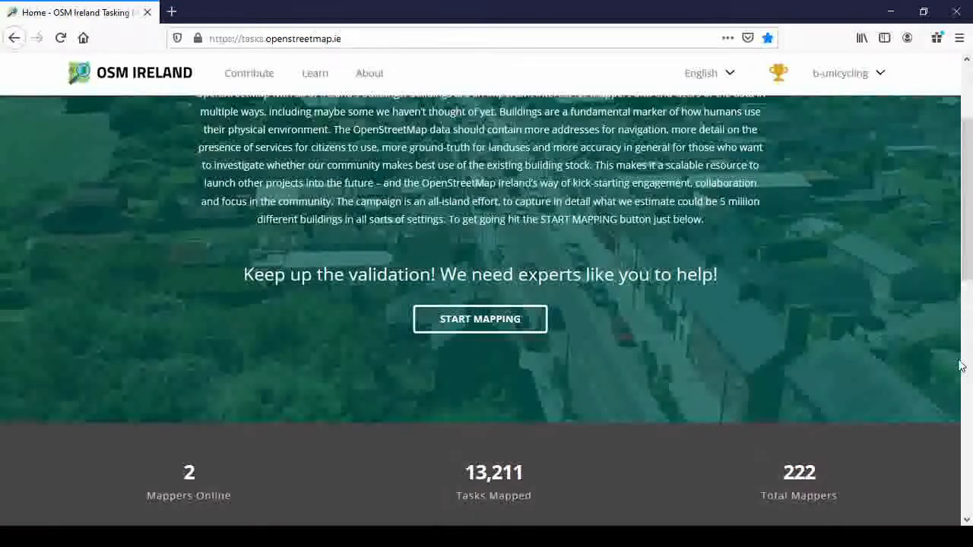
left_click(507, 322)
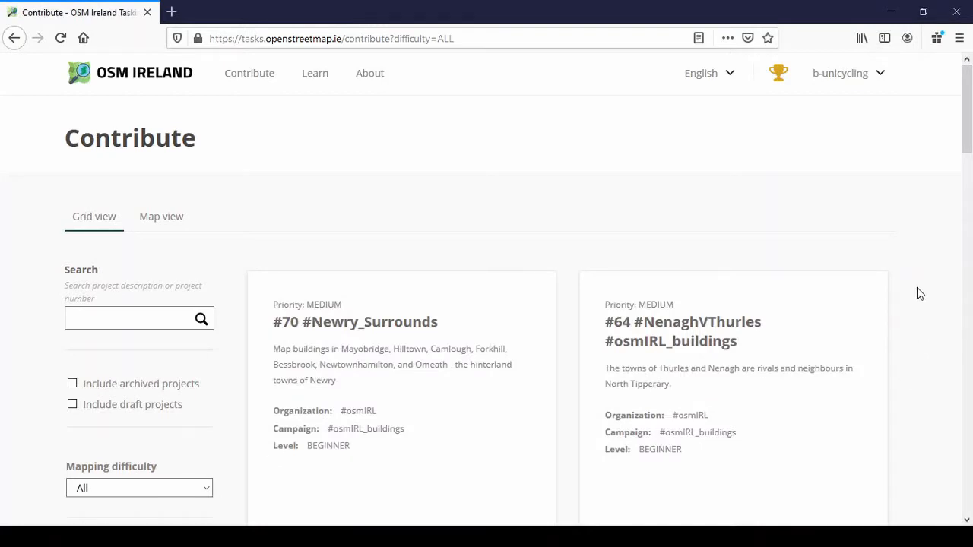
Step: Browse the project list and open project #9 #Wexford #osmIRL
scroll(916, 293, "down", 2)
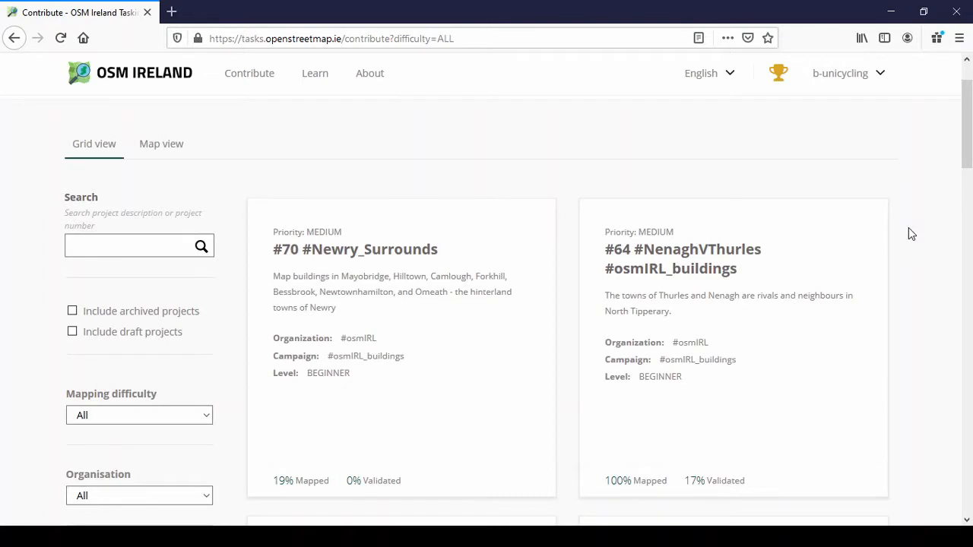
scroll(908, 227, "down", 2)
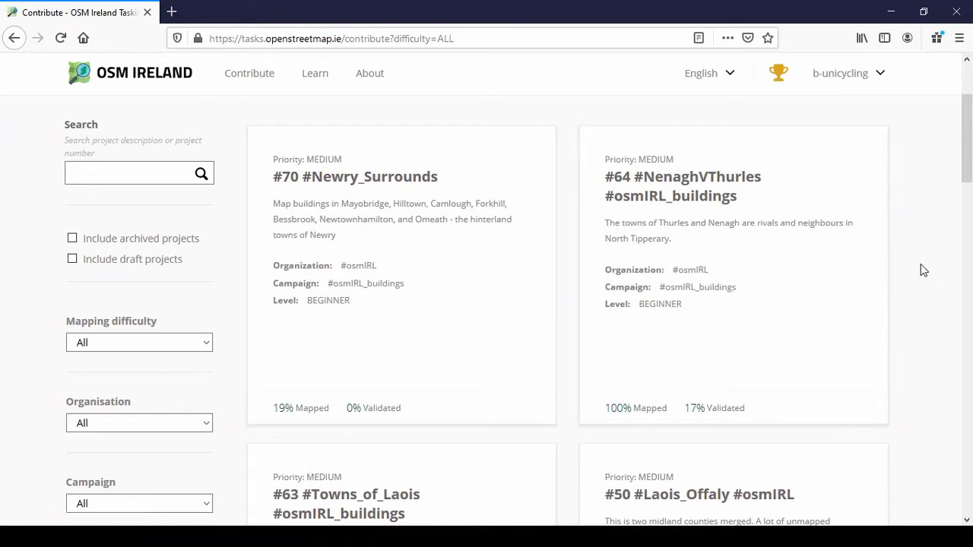
scroll(919, 250, "down", 3)
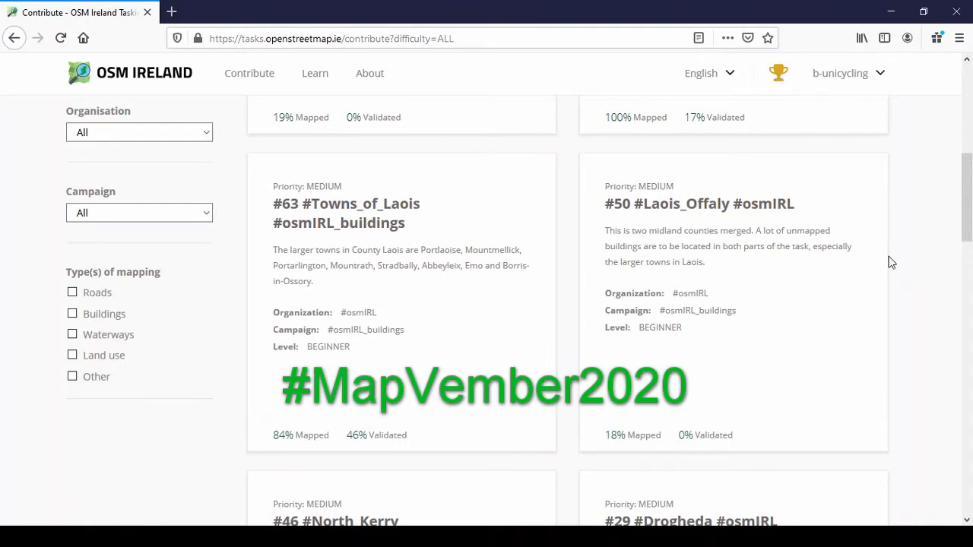
scroll(918, 233, "down", 1)
scroll(922, 233, "down", 5)
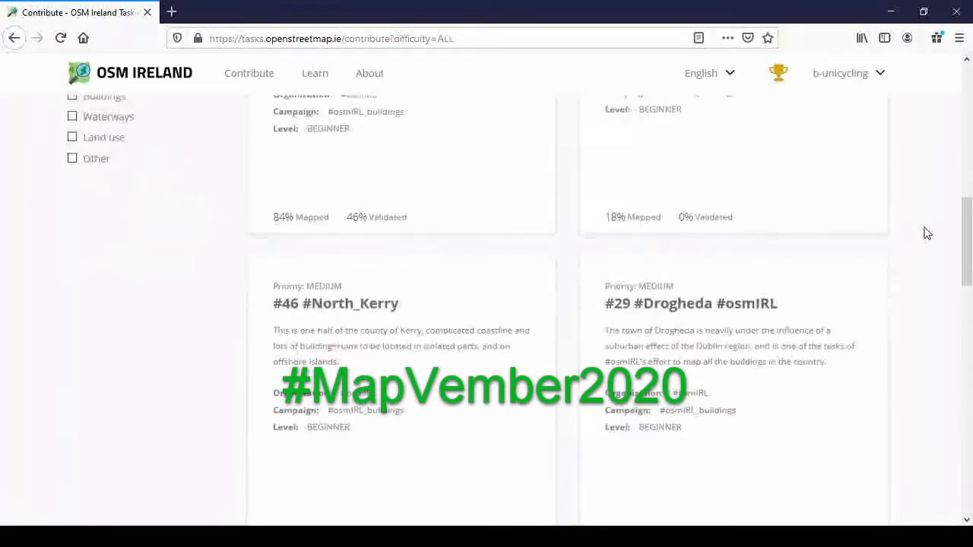
scroll(927, 235, "down", 10)
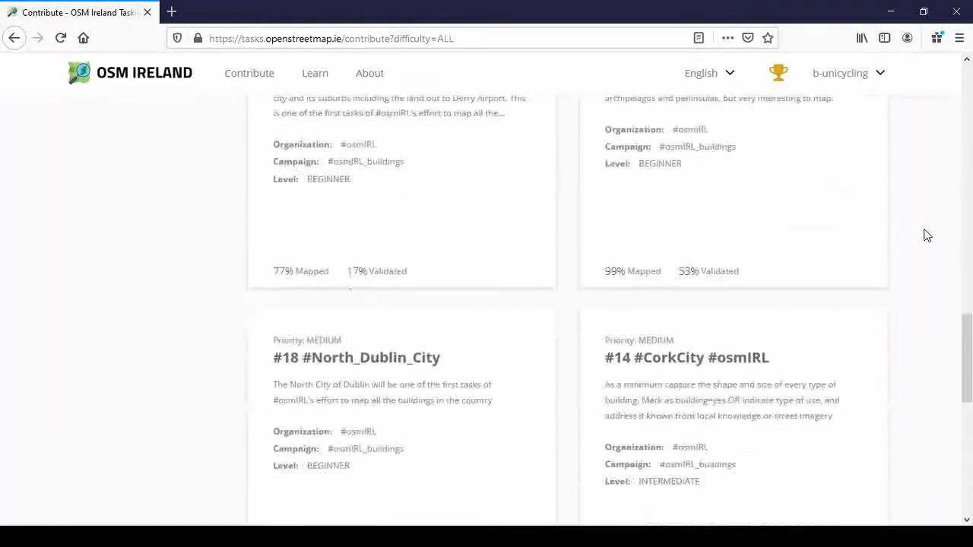
scroll(925, 234, "down", 2)
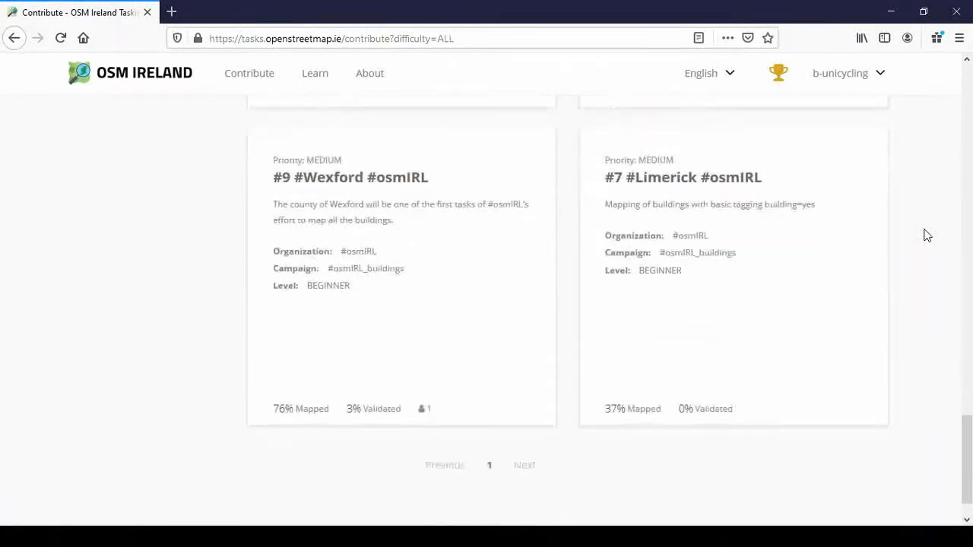
left_click(382, 277)
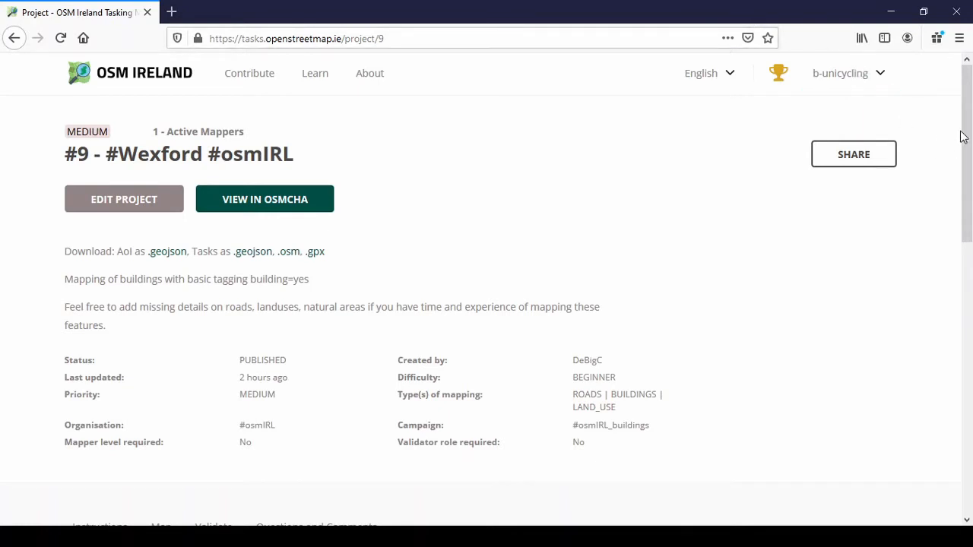
Step: Examine the Wexford project's instructions, its task grid and the legend of task statuses
left_click_drag(963, 136, 970, 154)
scroll(970, 204, "down", 3)
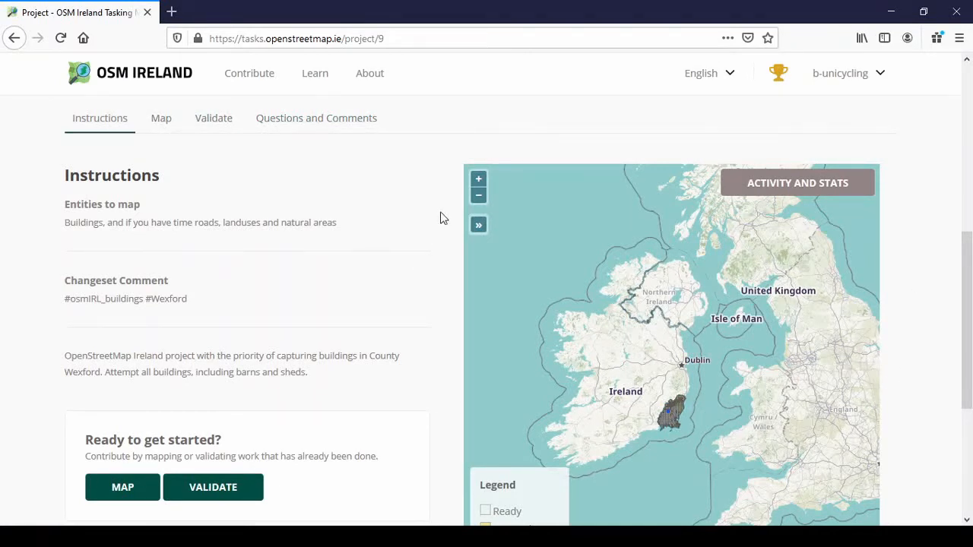
left_click(479, 183)
left_click(479, 183)
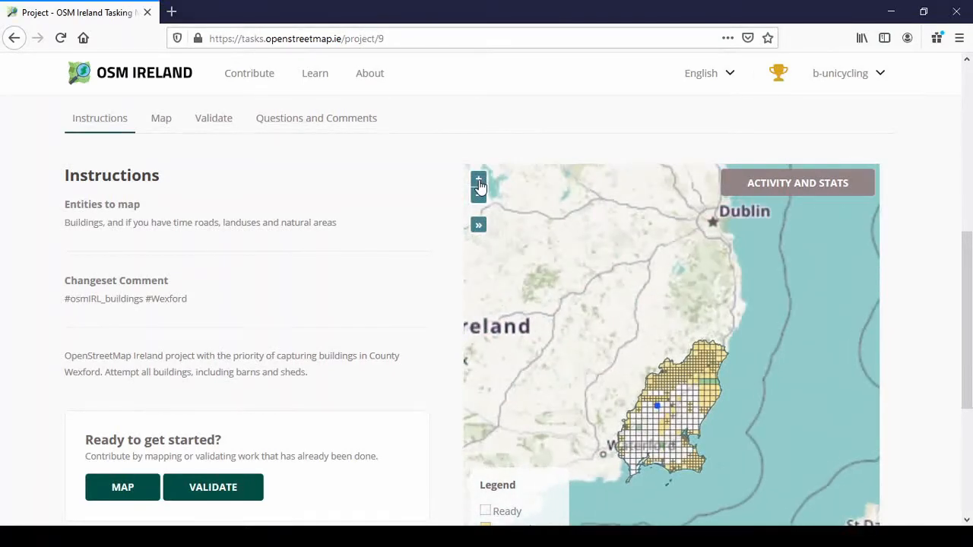
left_click(478, 182)
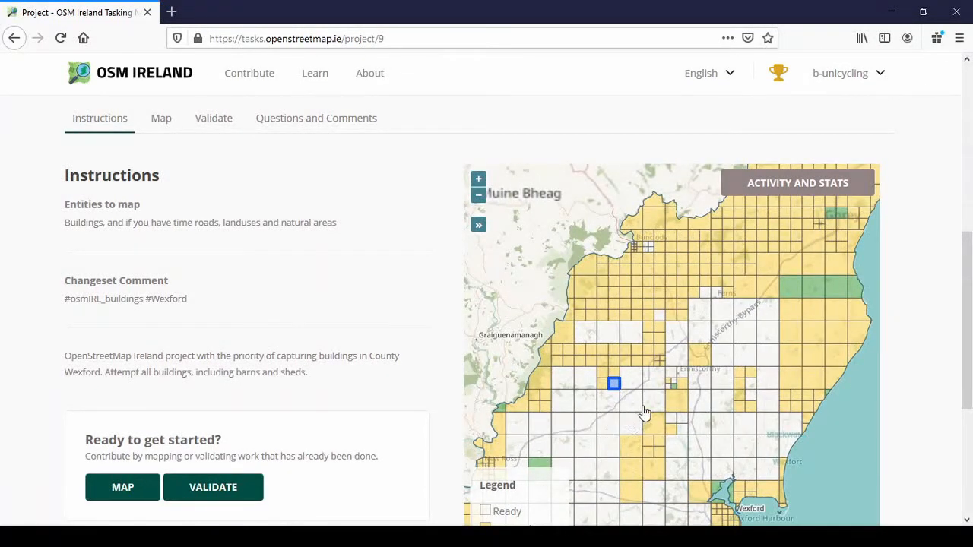
left_click_drag(660, 393, 665, 389)
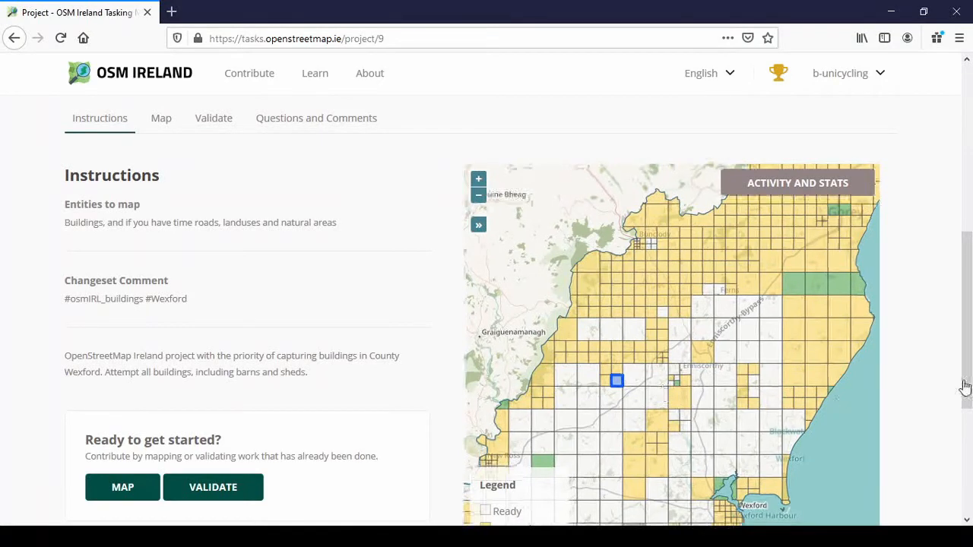
left_click_drag(965, 355, 966, 420)
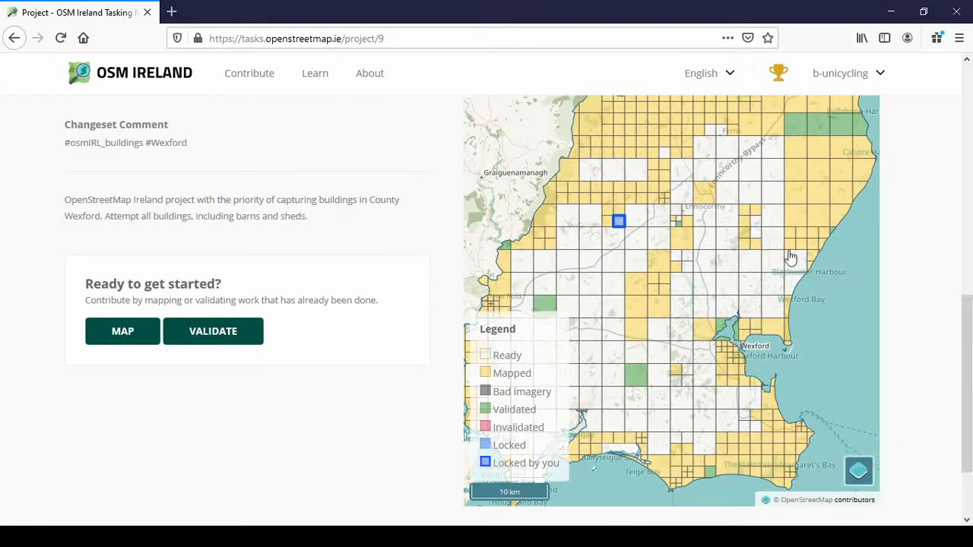
scroll(545, 187, "up", 3)
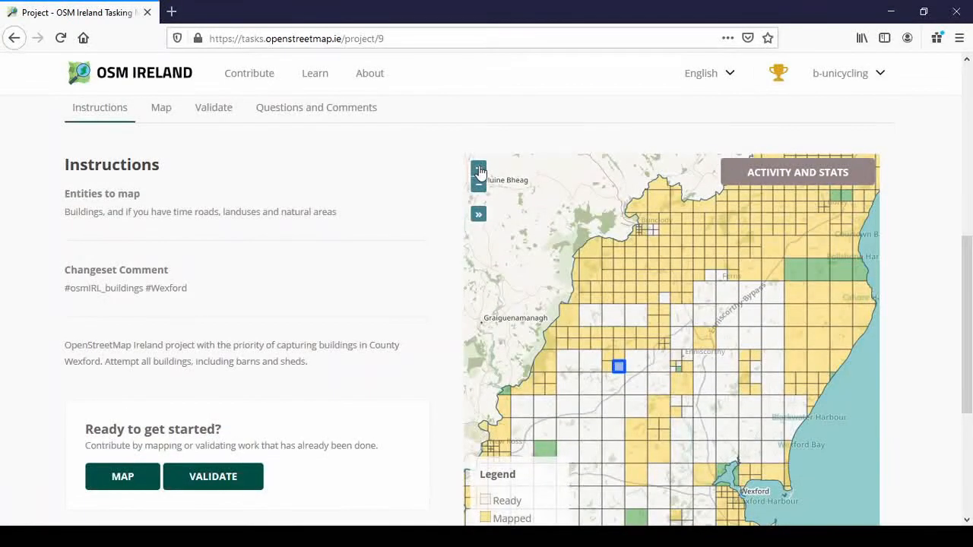
Step: Select your locked task square west of Enniscorthy and open it in the iD Editor, going straight to editing without the walkthrough
left_click(479, 168)
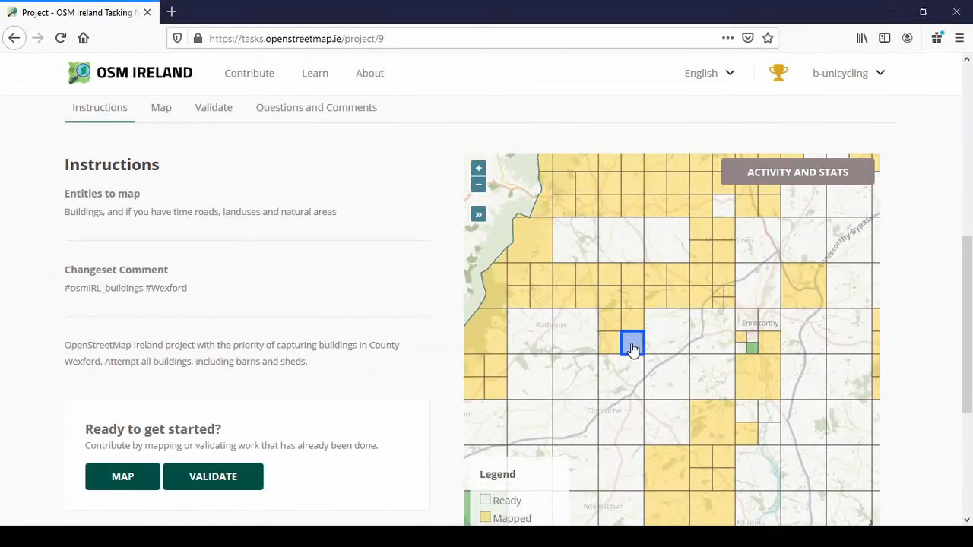
left_click(633, 347)
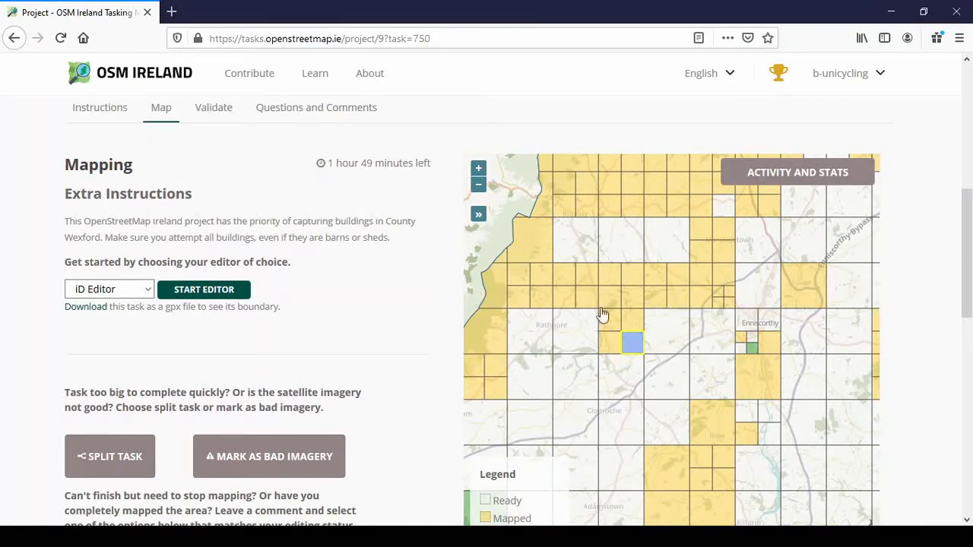
left_click(214, 298)
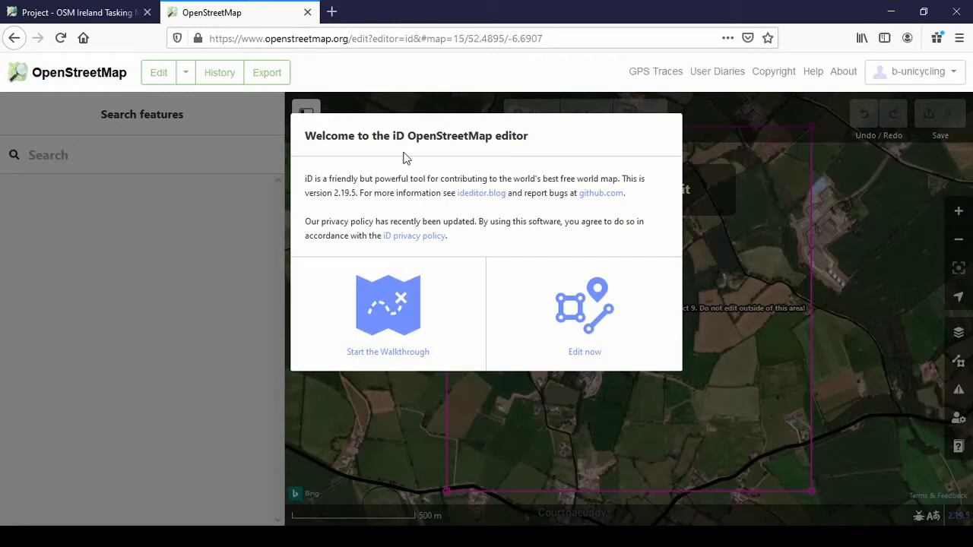
left_click(592, 303)
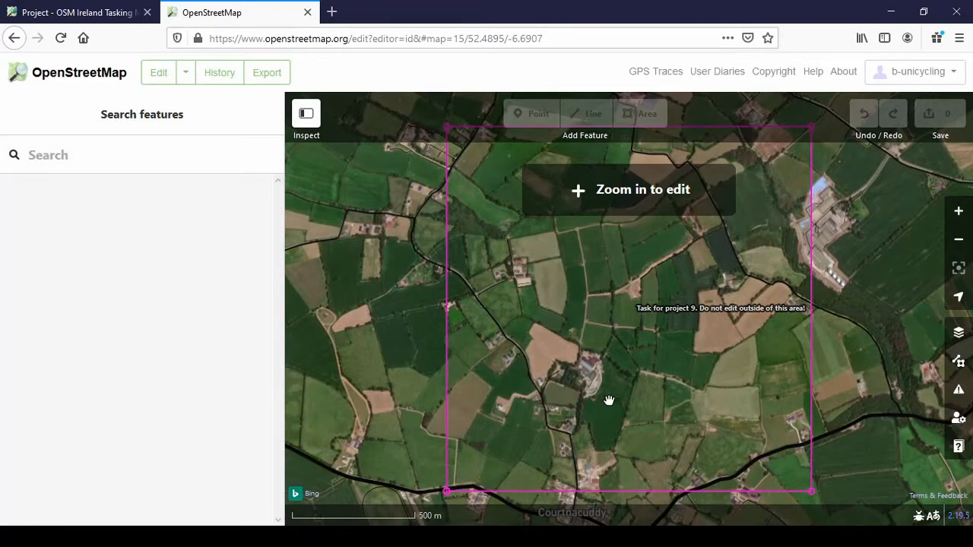
Step: Switch the background imagery to Esri World Imagery (Clarity) Beta at the north-west corner of the task area
left_click_drag(603, 259, 604, 382)
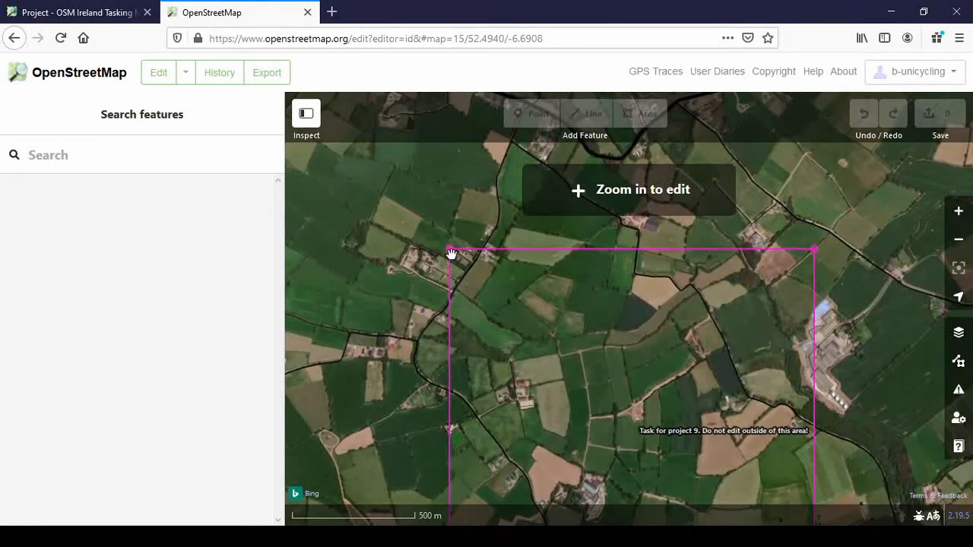
scroll(453, 260, "up", 2)
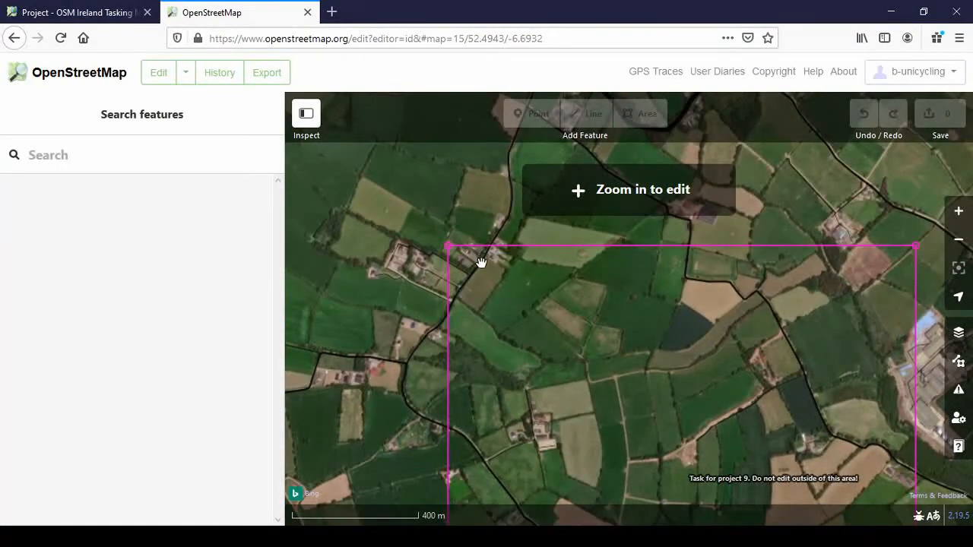
scroll(480, 263, "up", 3)
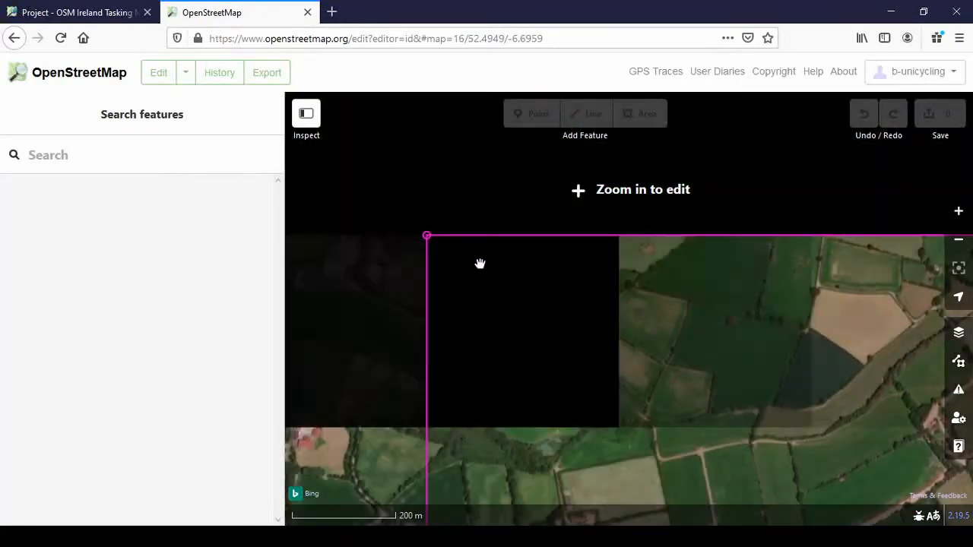
scroll(480, 263, "up", 2)
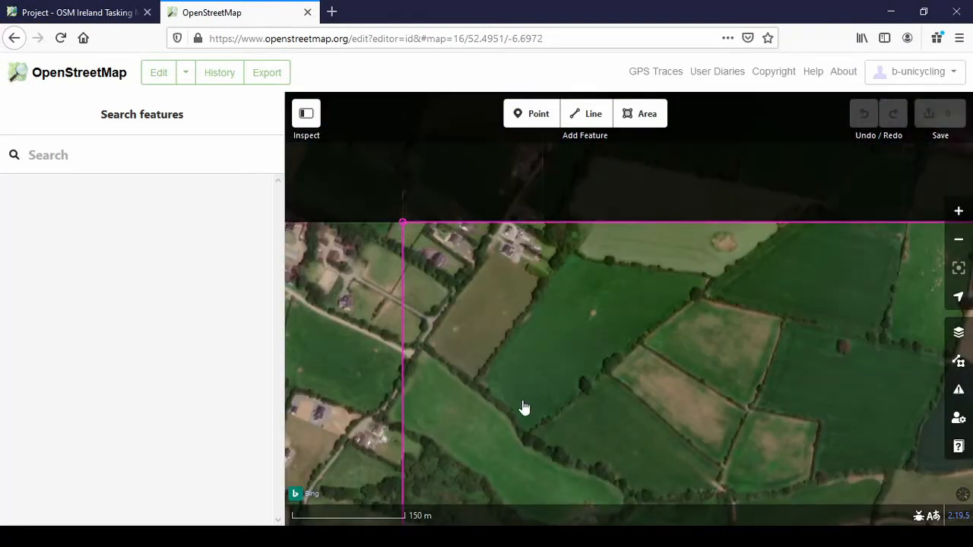
left_click(959, 334)
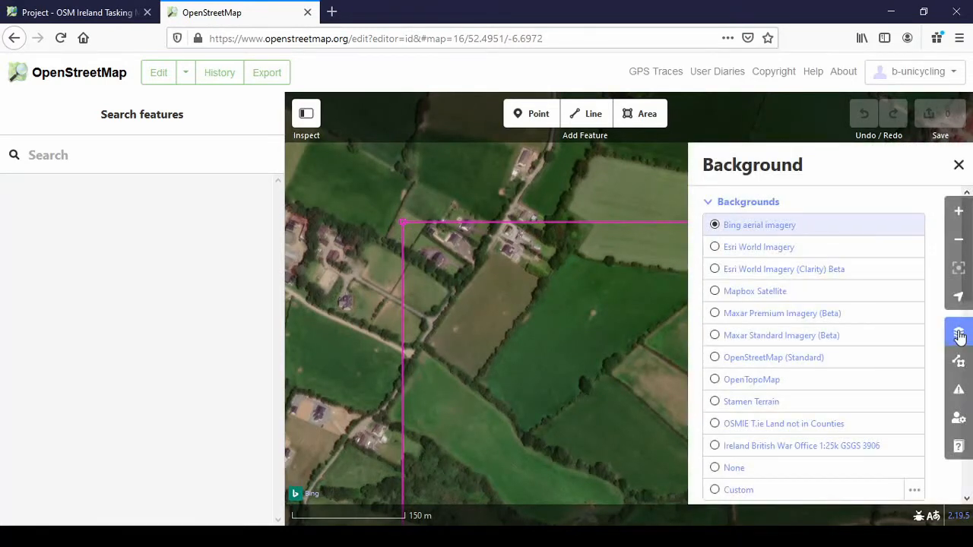
left_click(772, 275)
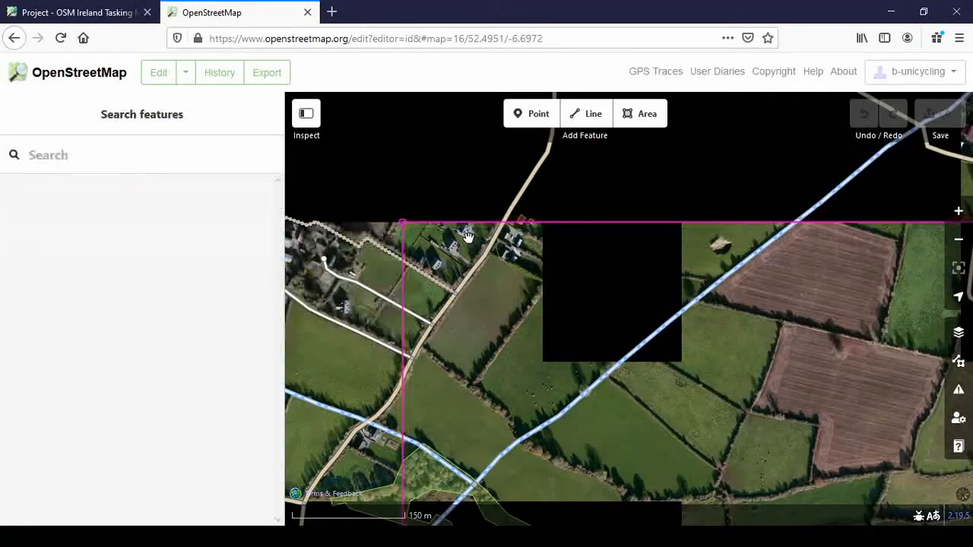
Step: Trace the northernmost house west of the road, just inside the task boundary, as an area that follows its stepped front wall
scroll(466, 237, "up", 3)
scroll(440, 249, "up", 1)
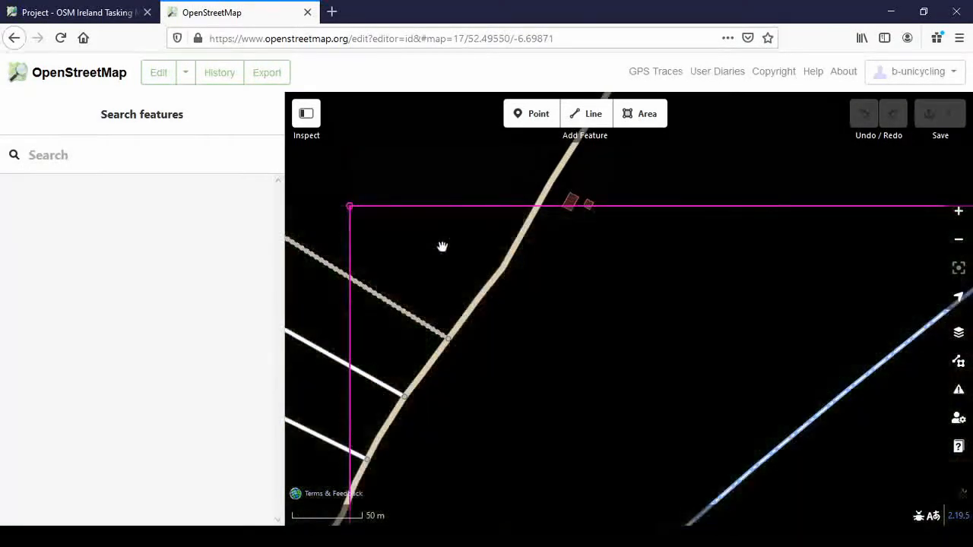
scroll(426, 259, "up", 1)
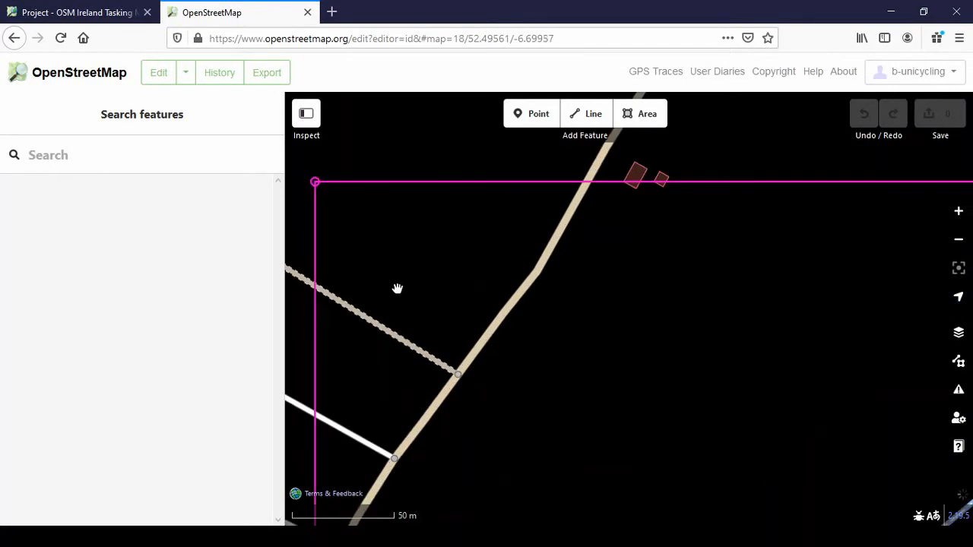
scroll(397, 287, "up", 1)
left_click_drag(390, 271, 430, 335)
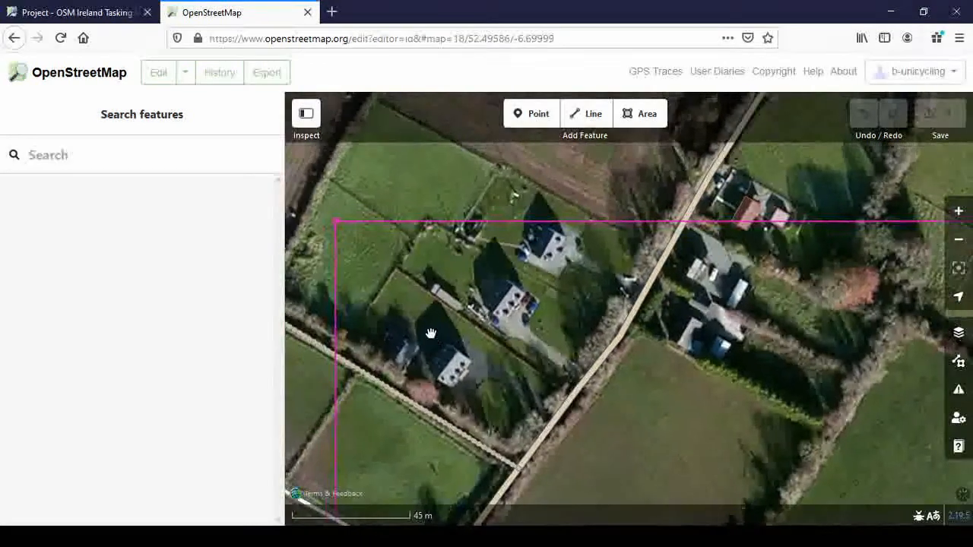
scroll(540, 245, "up", 2)
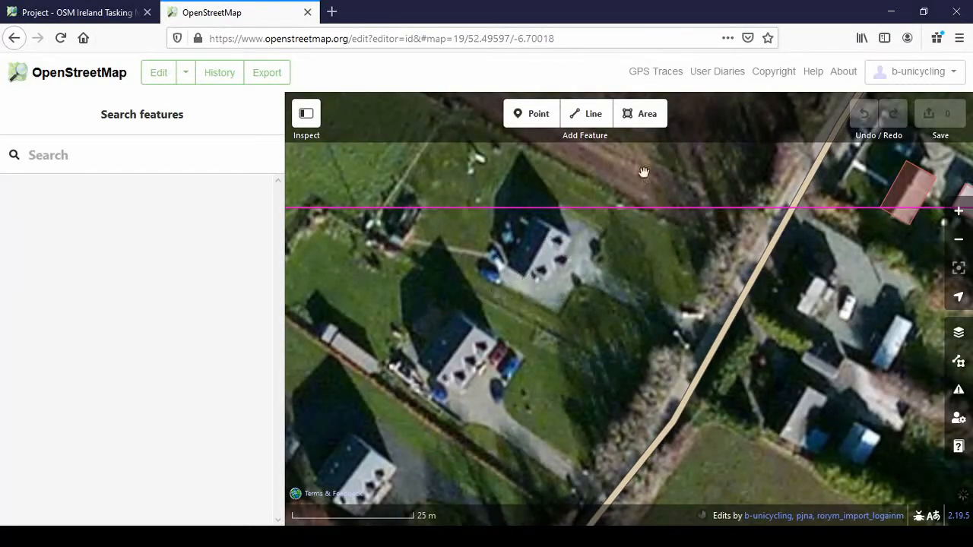
left_click(652, 121)
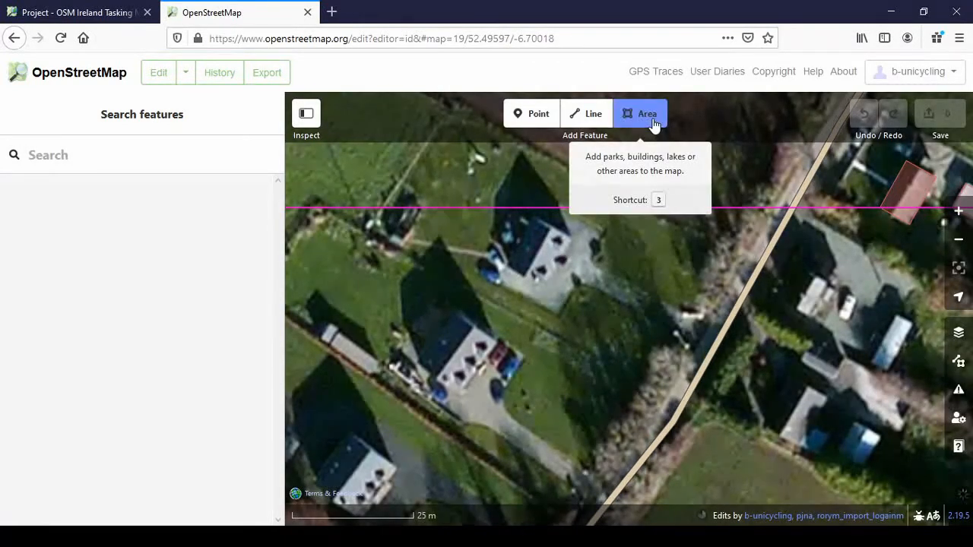
scroll(560, 240, "up", 1)
scroll(559, 240, "up", 1)
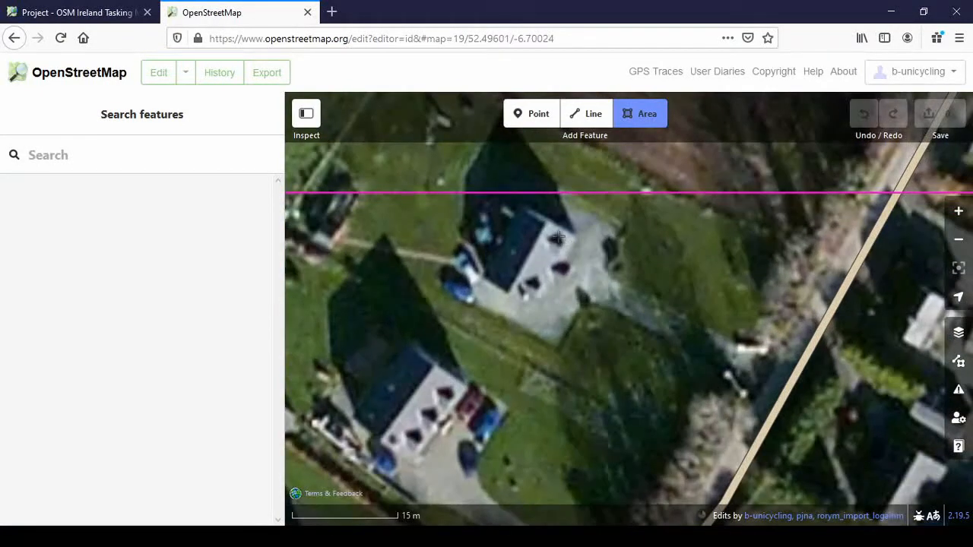
scroll(558, 238, "up", 1)
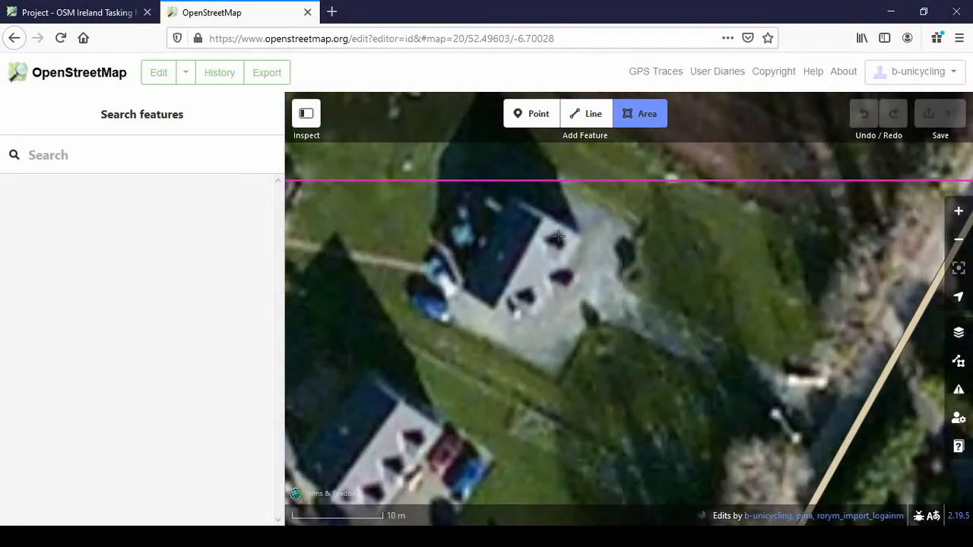
left_click(511, 198)
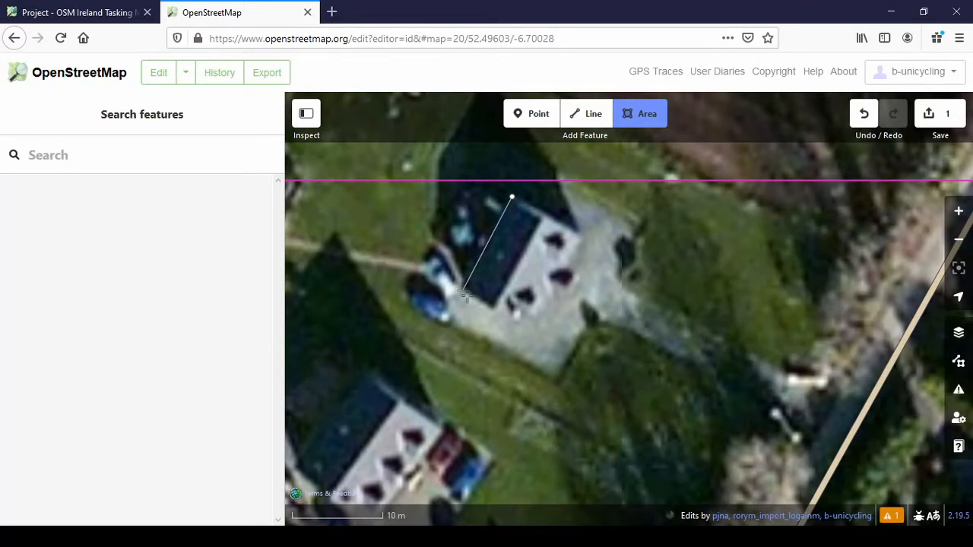
left_click(463, 290)
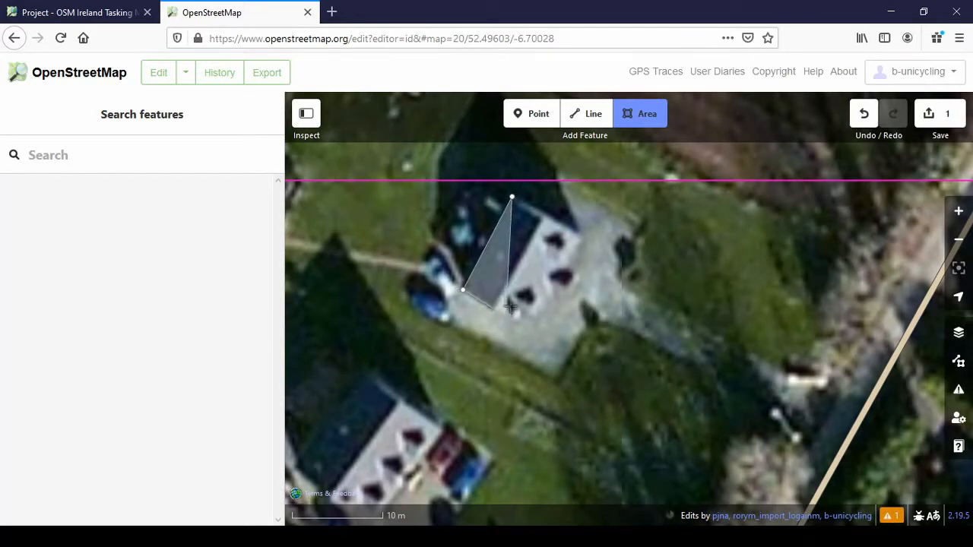
left_click(505, 316)
left_click(514, 304)
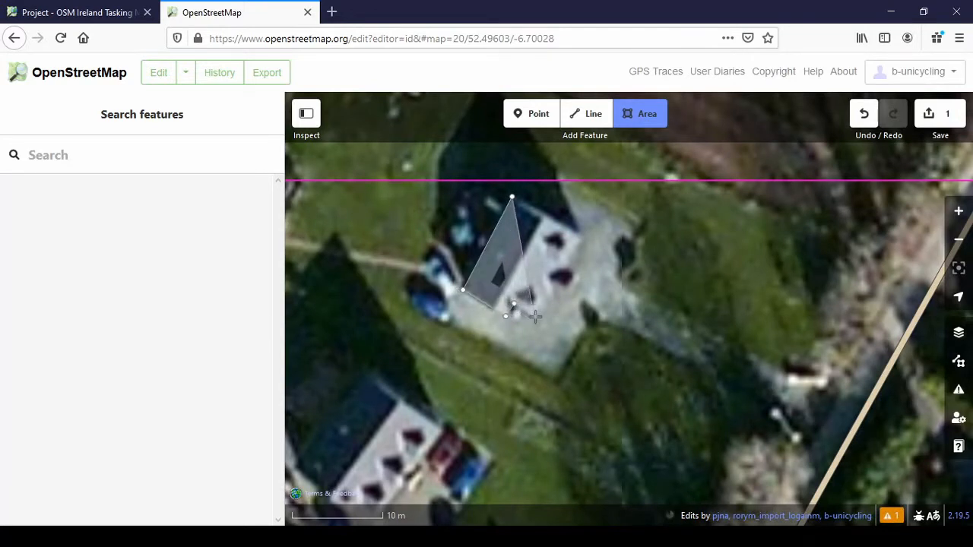
left_click(535, 315)
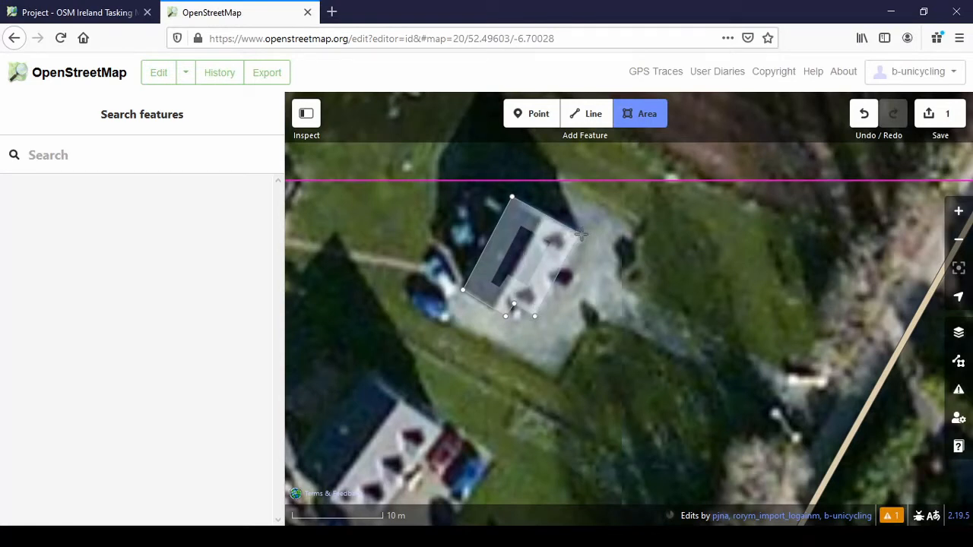
left_click(551, 291)
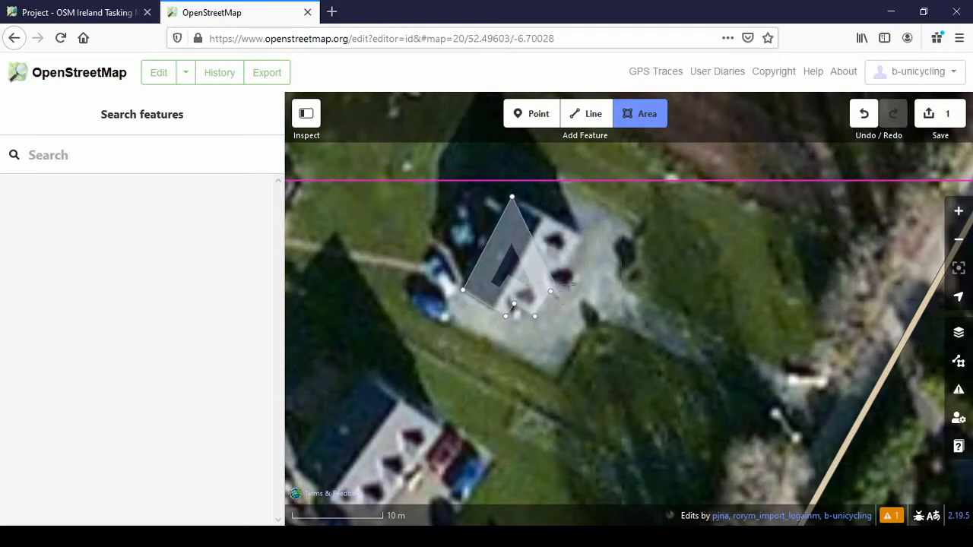
left_click(562, 297)
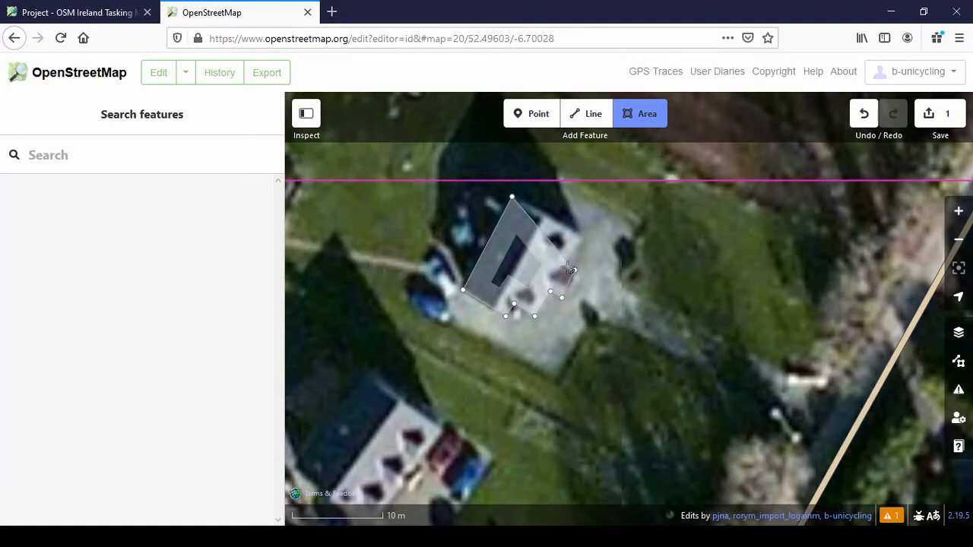
double_click(571, 270)
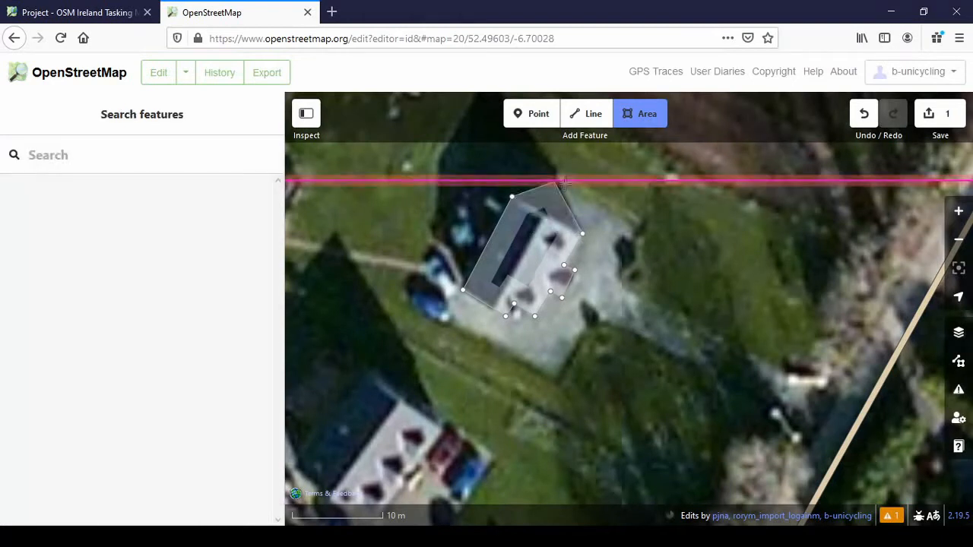
double_click(576, 235)
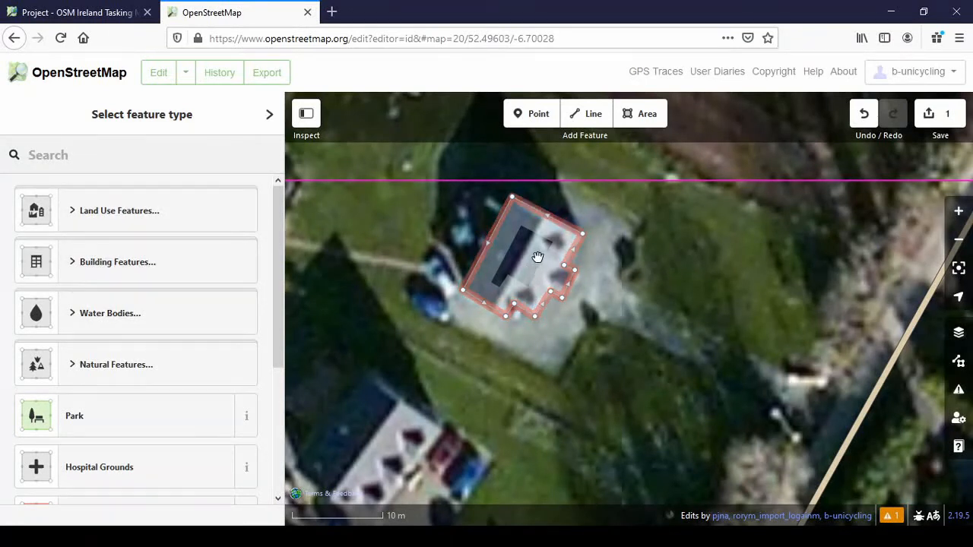
Step: Tag the traced outline as a House and square its corners
left_click(118, 261)
scroll(104, 317, "down", 2)
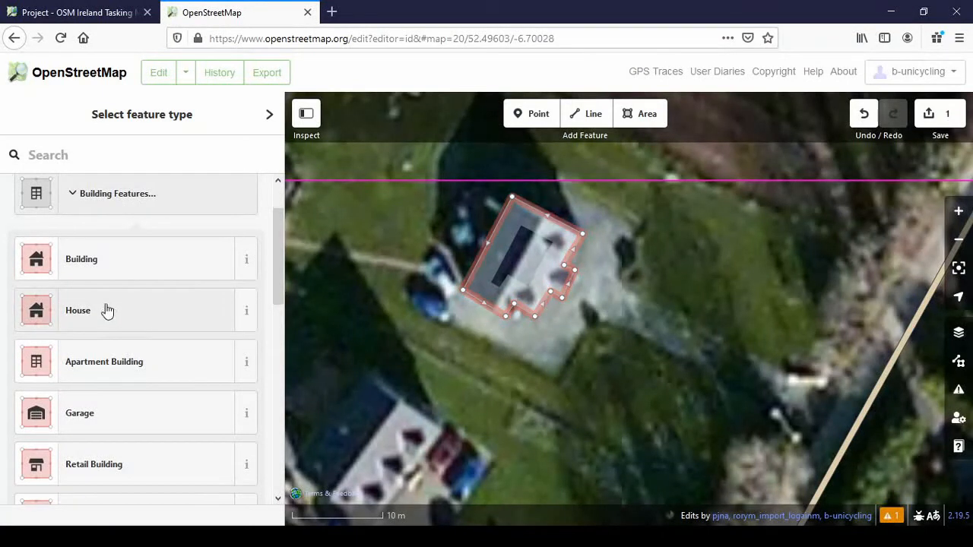
left_click(91, 310)
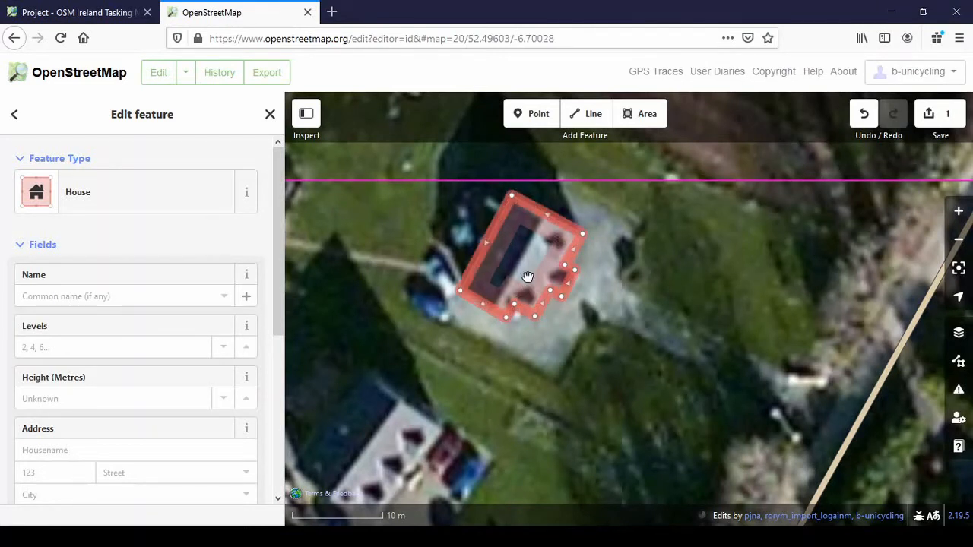
key("q")
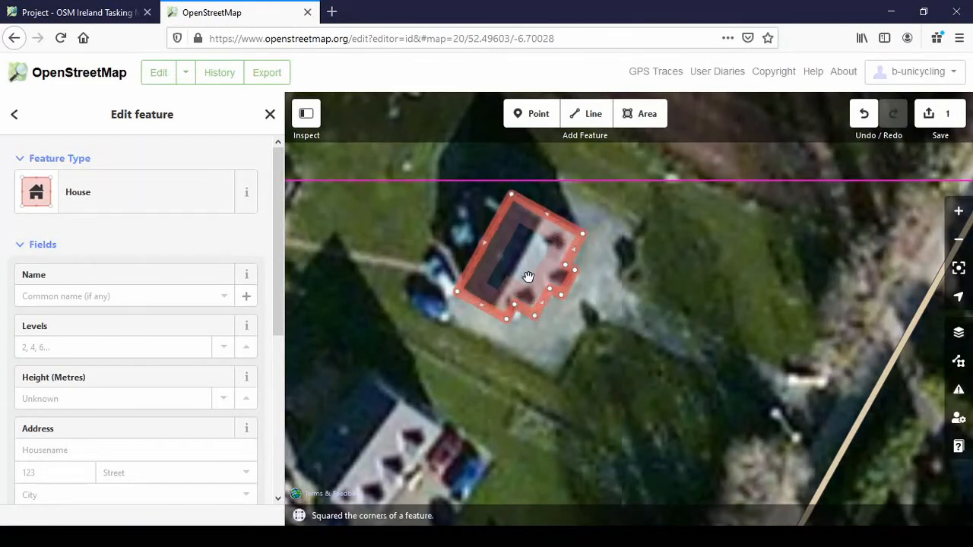
left_click(579, 321)
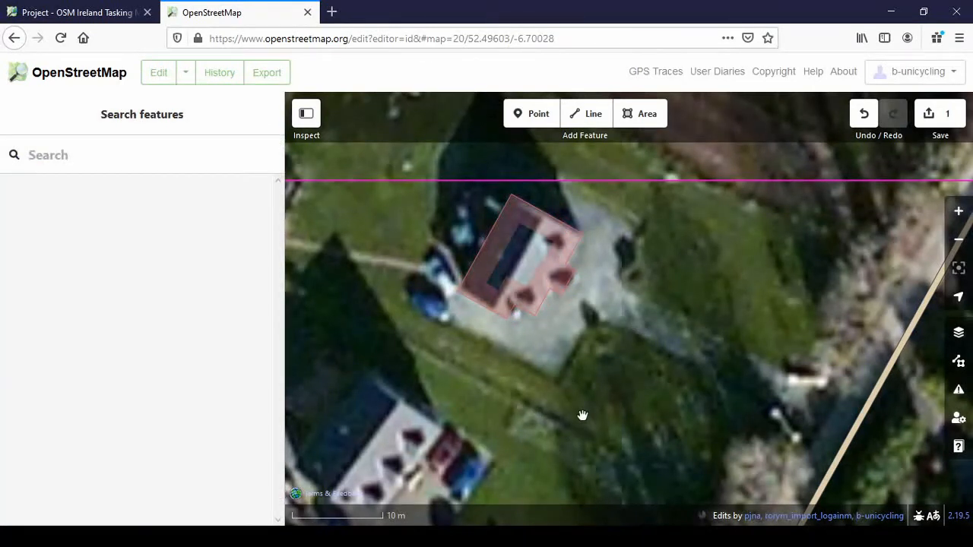
left_click(581, 305)
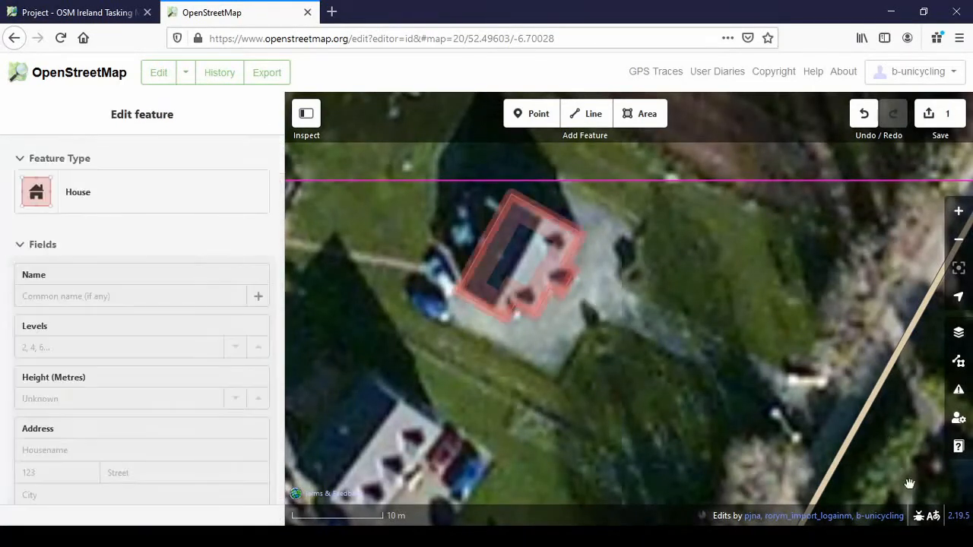
Step: Trace the neighbouring house to the south-west as an area, including the small notch near its southern corner
left_click_drag(470, 406, 733, 446)
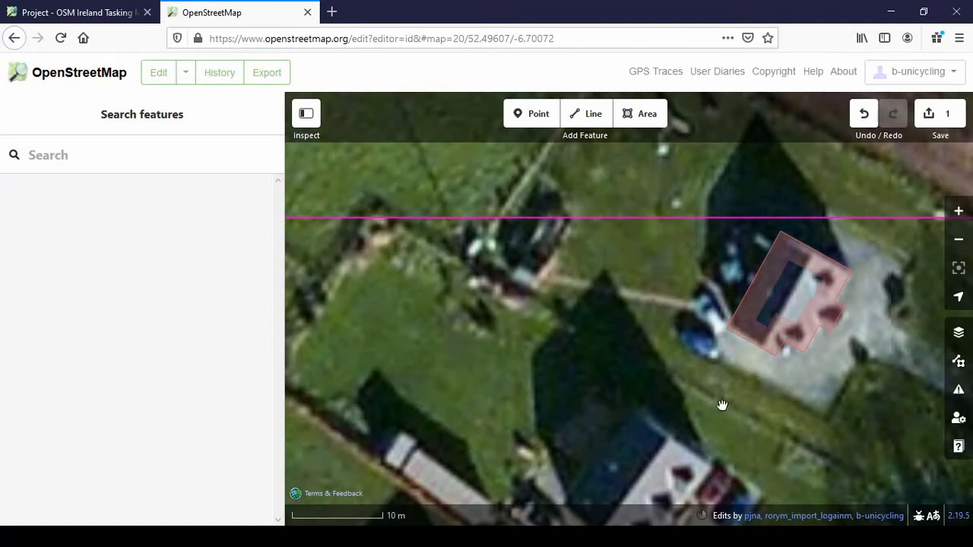
left_click_drag(684, 268, 703, 282)
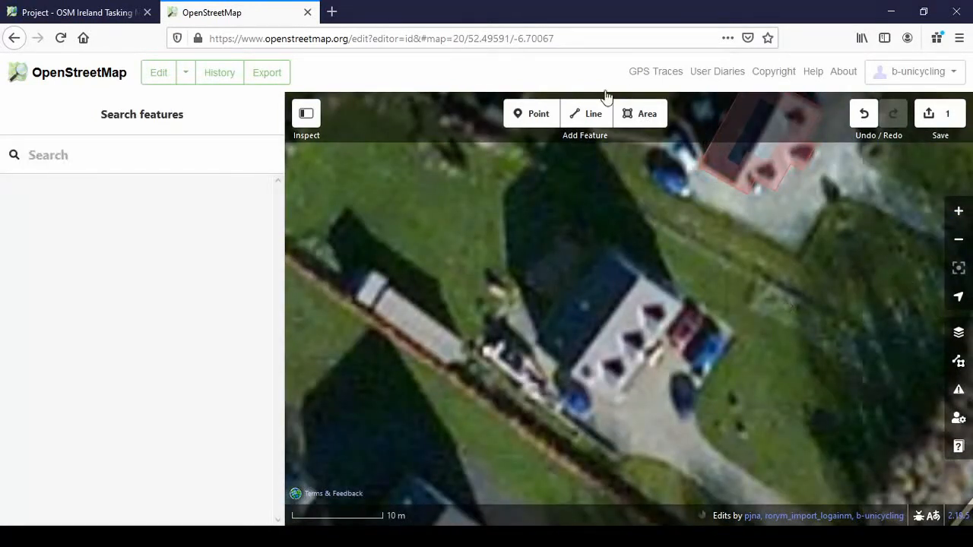
left_click(645, 114)
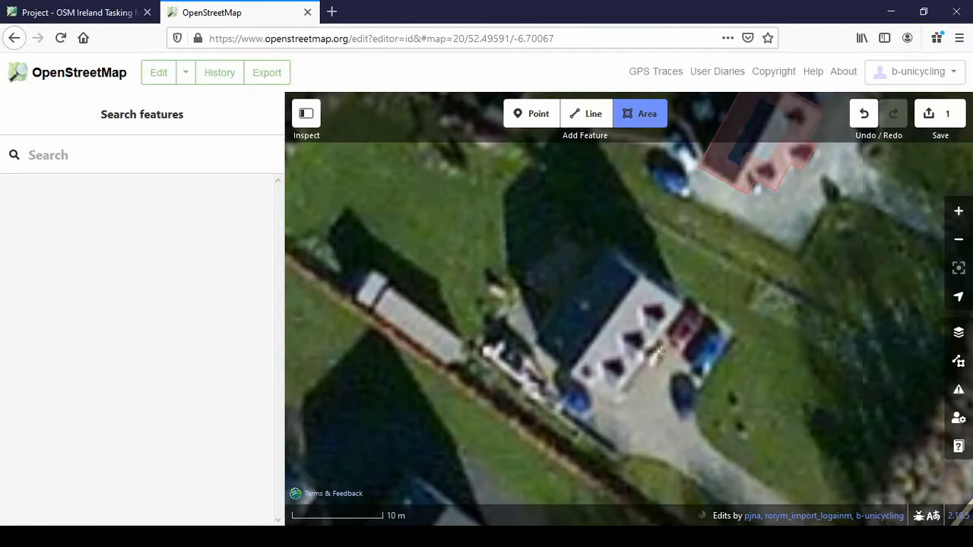
left_click(684, 304)
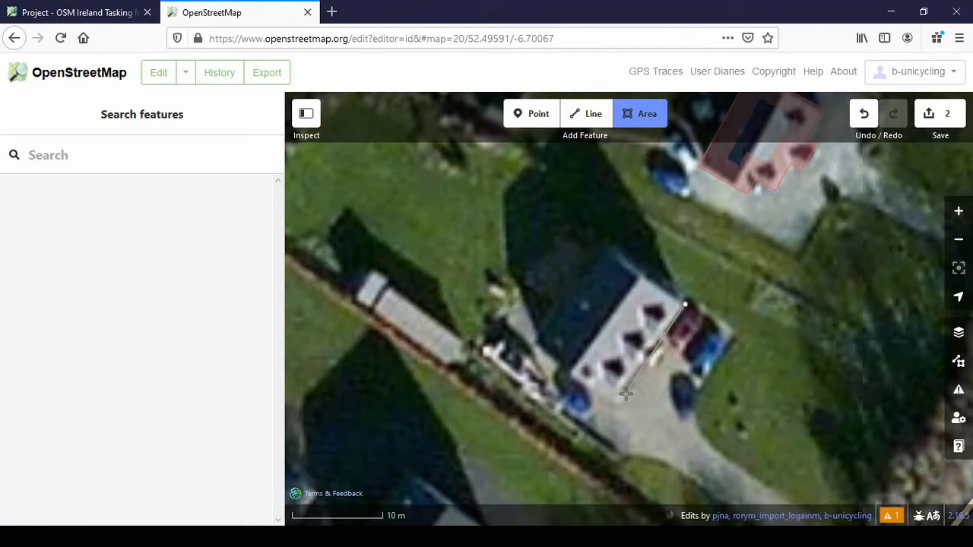
left_click(615, 396)
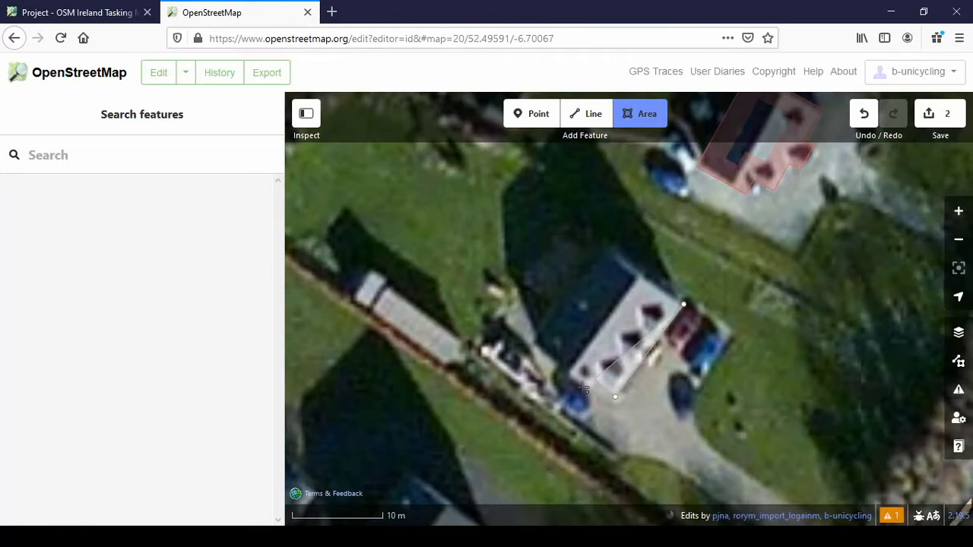
left_click(588, 387)
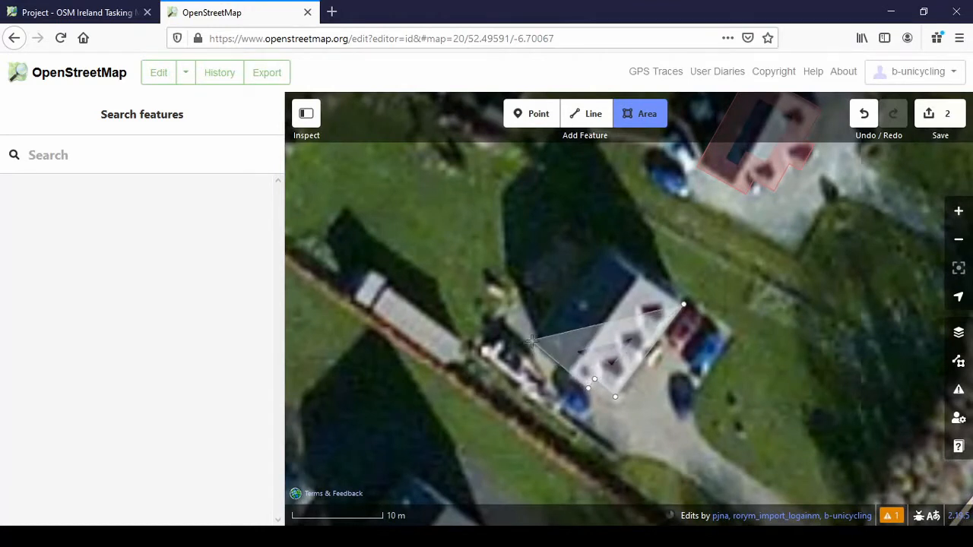
left_click(611, 247)
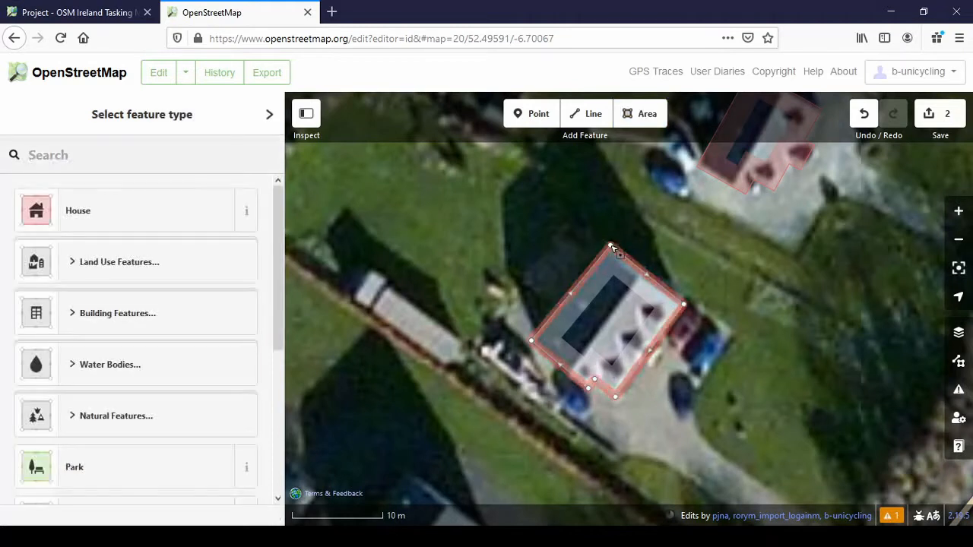
Step: Tag the second house outline as a House and square its corners
left_click(106, 212)
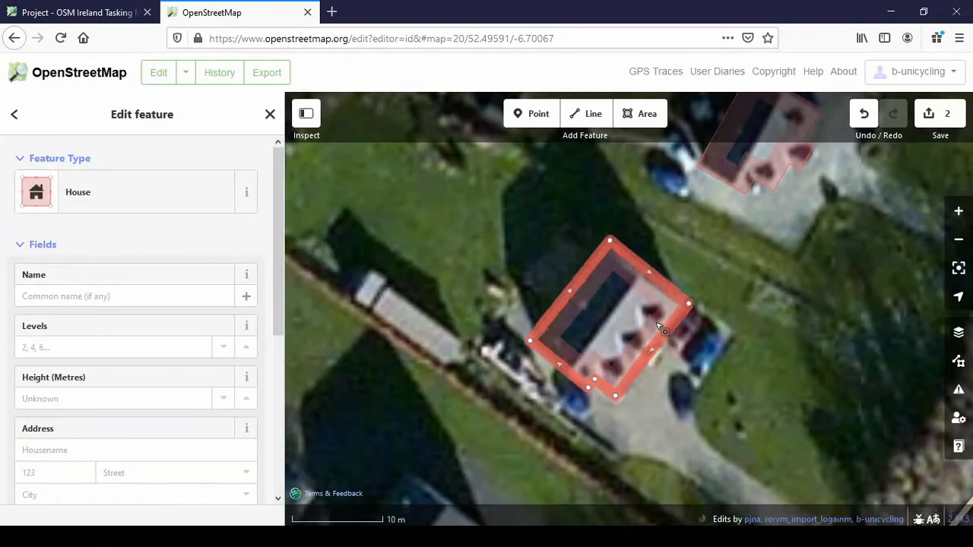
key("q")
scroll(553, 315, "up", 2)
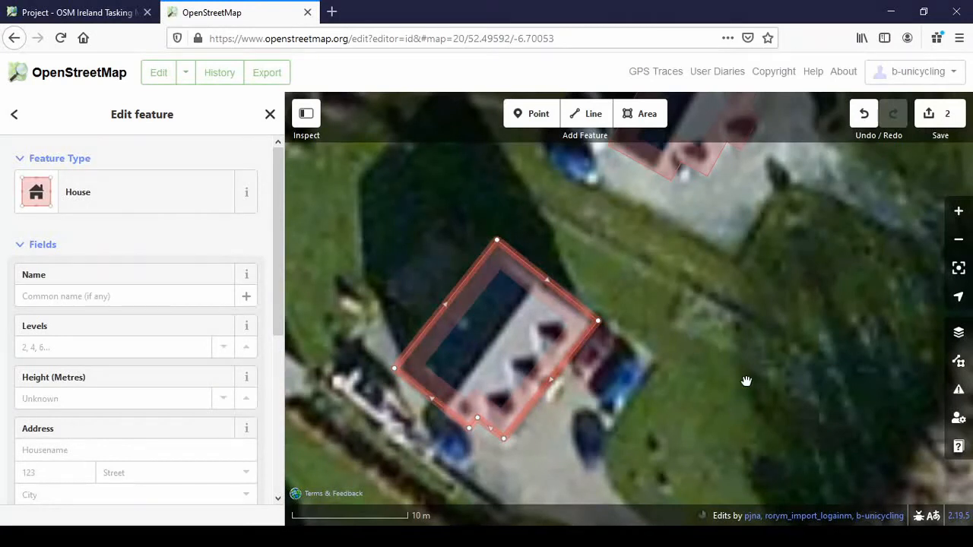
left_click_drag(746, 380, 755, 427)
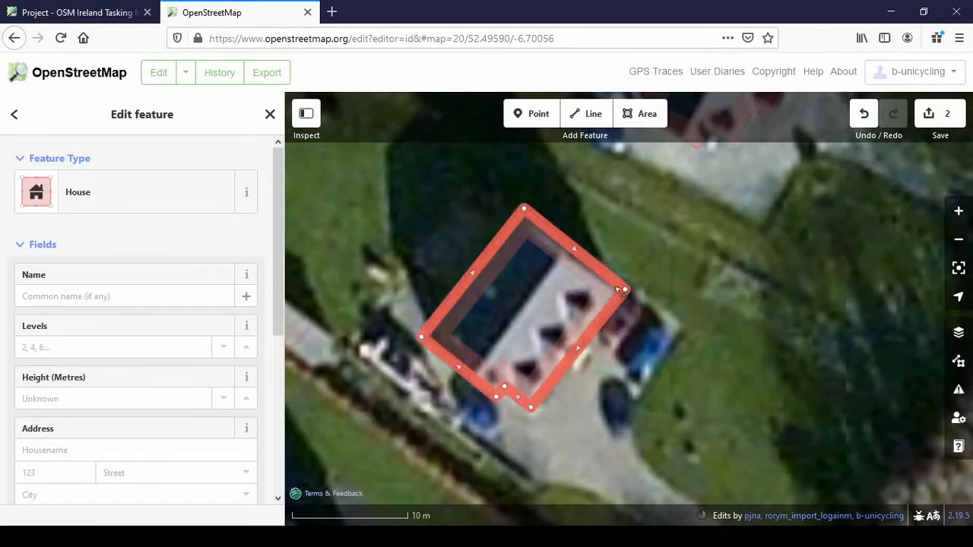
left_click_drag(608, 392, 708, 249)
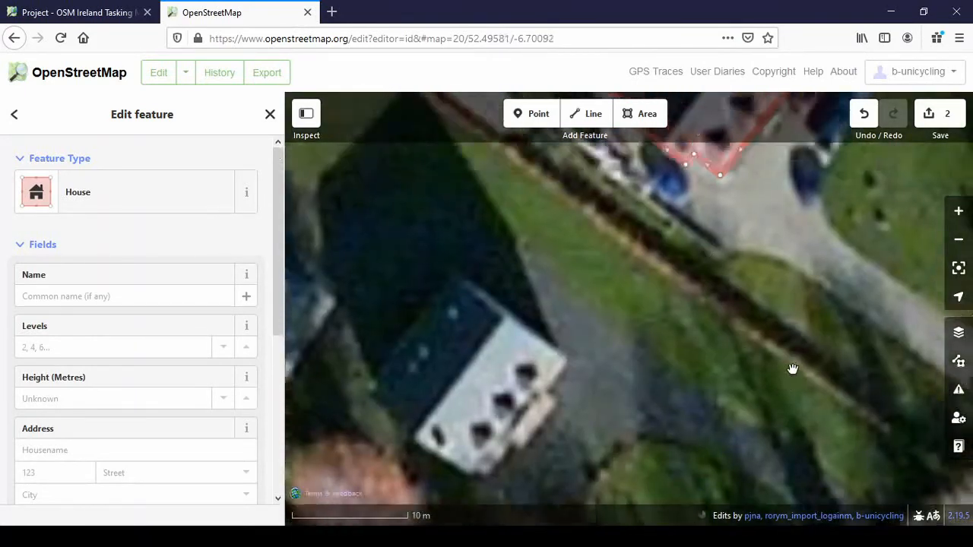
left_click_drag(793, 369, 536, 451)
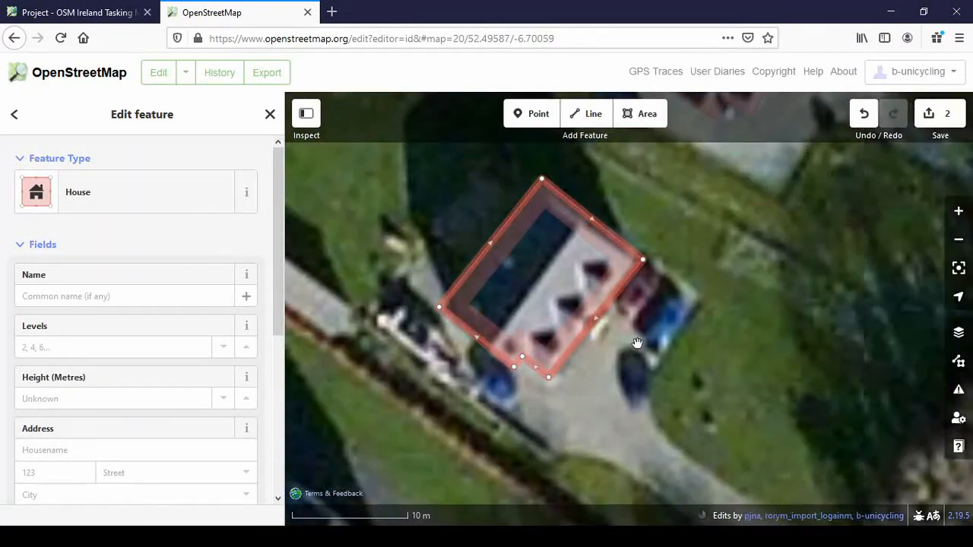
left_click_drag(683, 269, 647, 352)
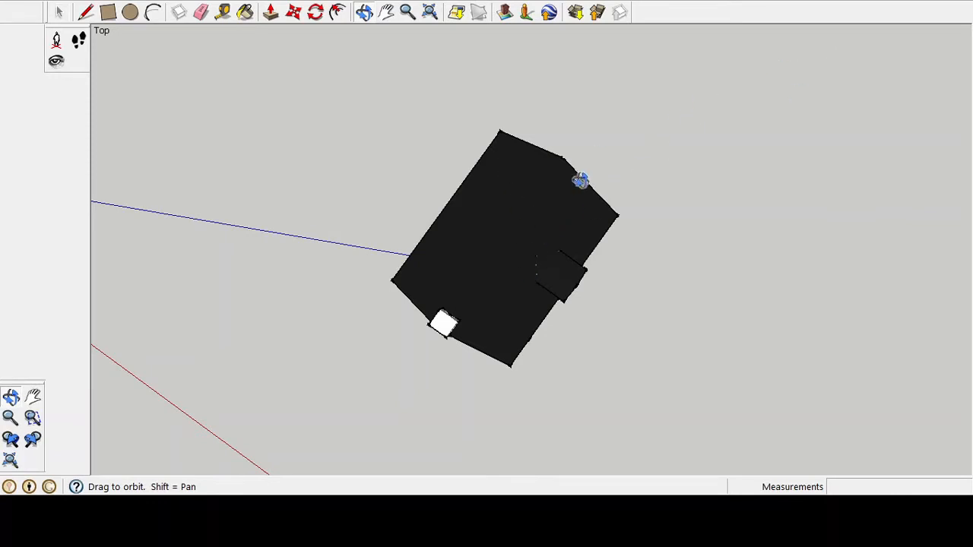
Step: Trace lines from corner to corner around the roof outline of the SketchUp house model
left_click_drag(532, 215, 531, 305)
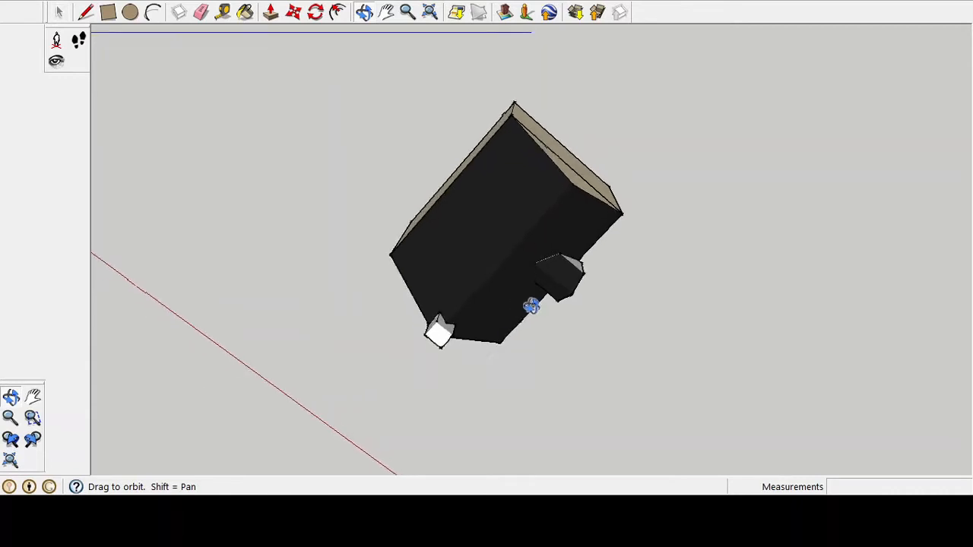
left_click(86, 13)
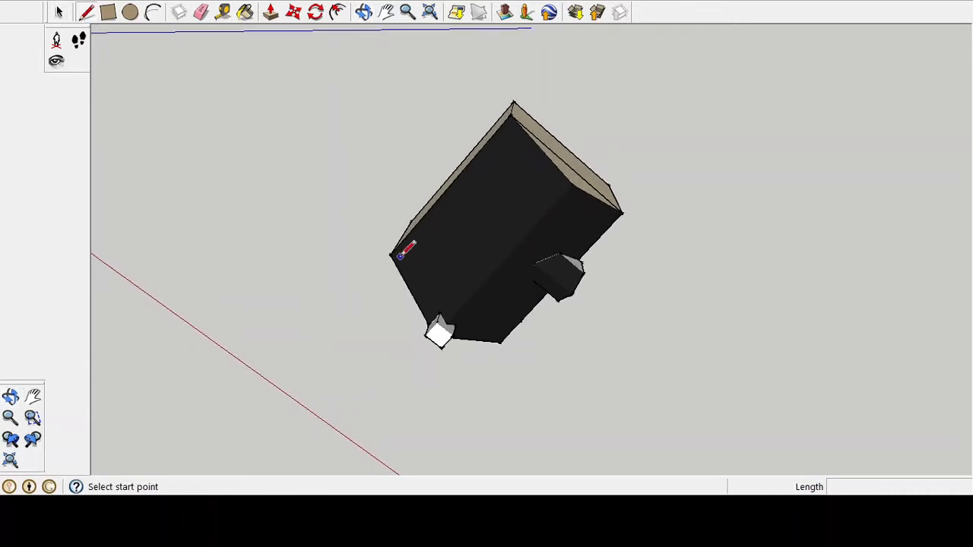
left_click(397, 256)
left_click(515, 103)
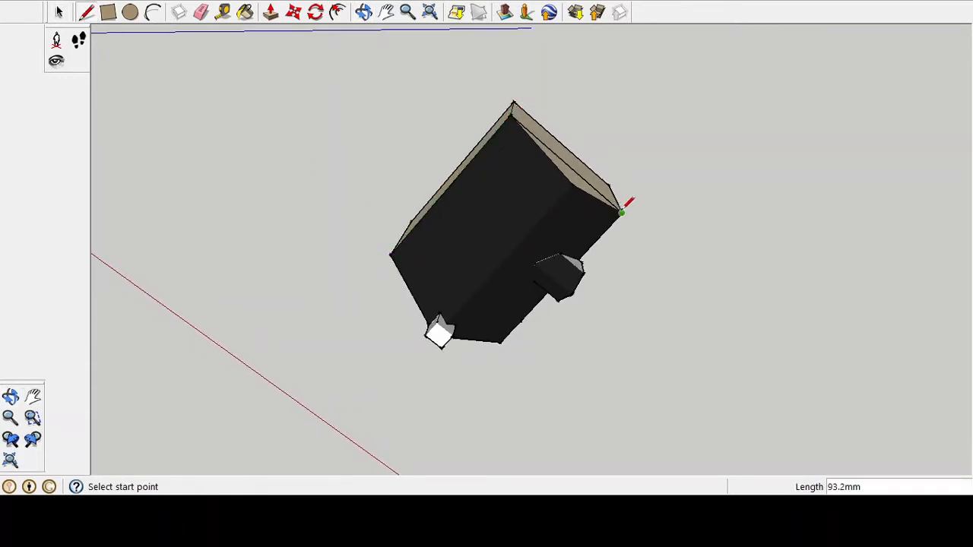
left_click(621, 212)
left_click(509, 335)
left_click(391, 254)
left_click(93, 68)
left_click(58, 12)
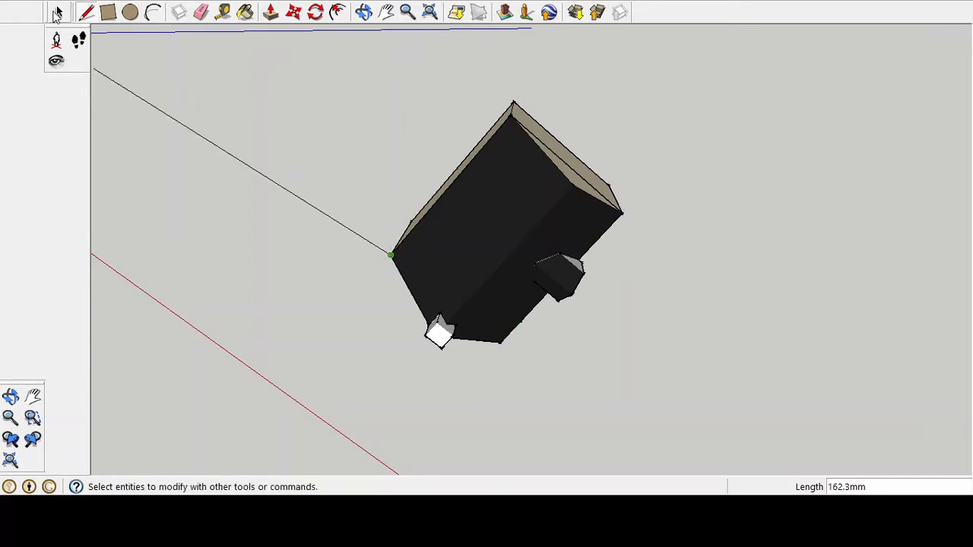
Step: Select the long roof edge and the upper gable face of the house model to examine the visible wall beneath the roof
left_click(58, 12)
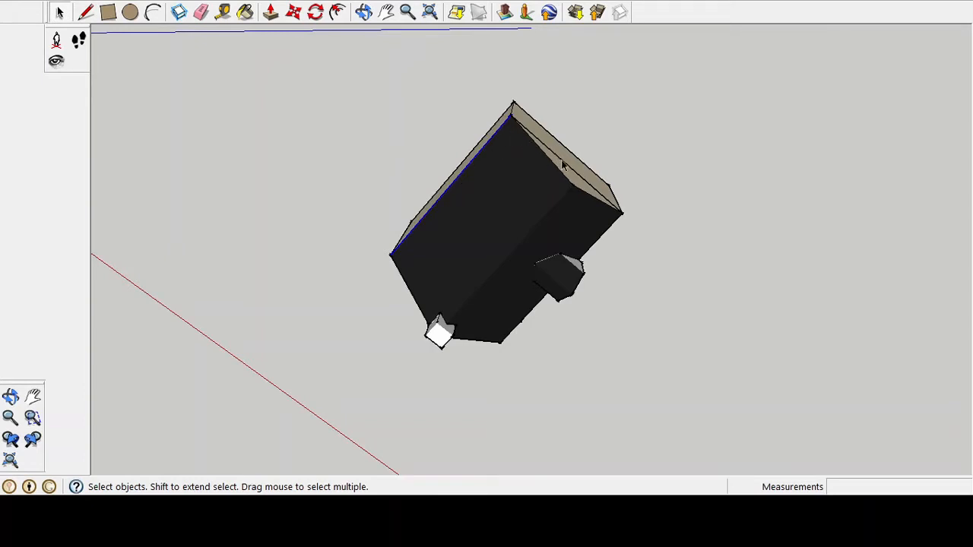
scroll(561, 169, "up", 1)
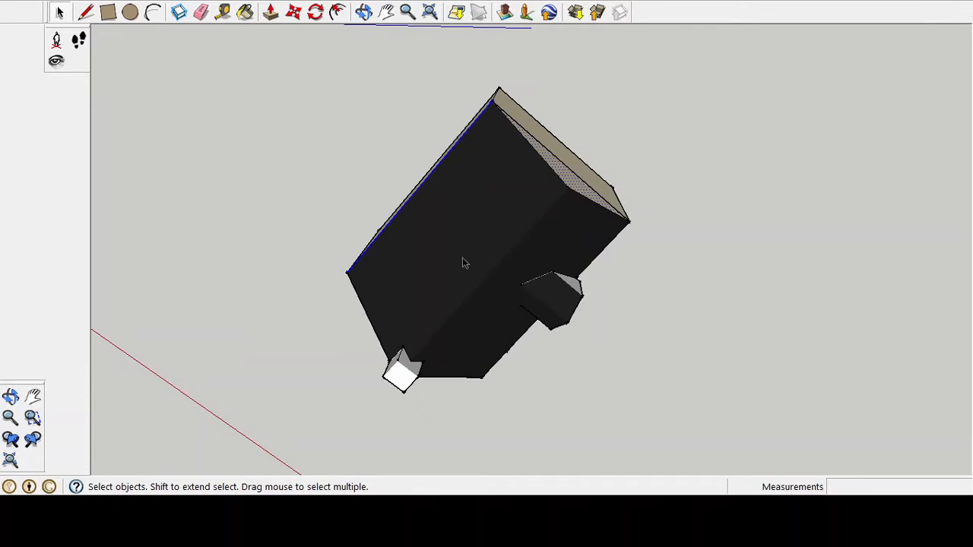
left_click(518, 105)
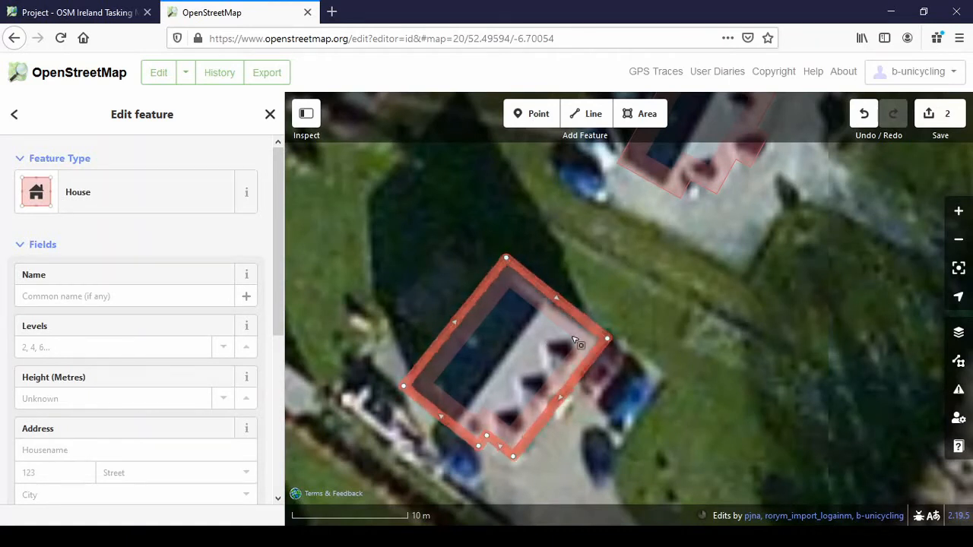
Step: Switch to the OpenStreetMap iD editor and move the second house's outline slightly to the north-west
key("m")
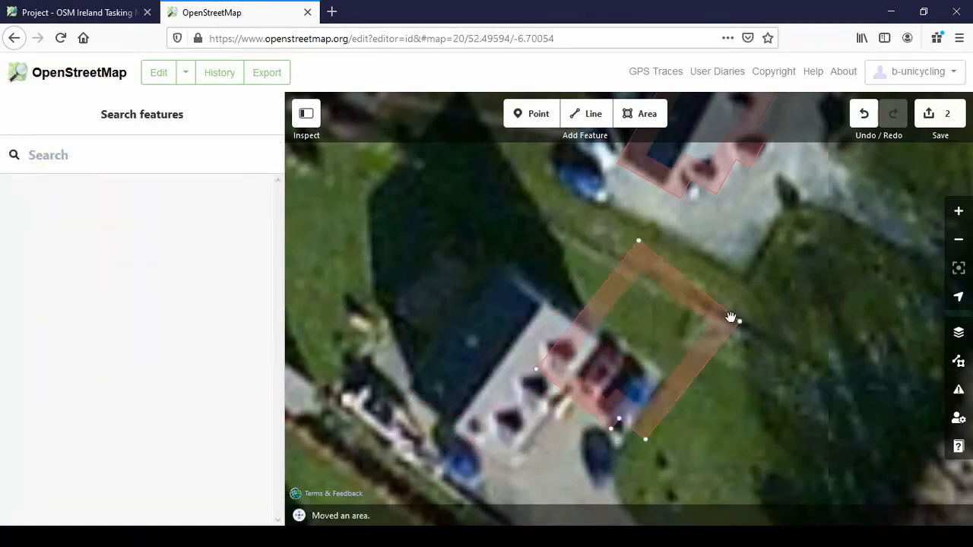
left_click(566, 335)
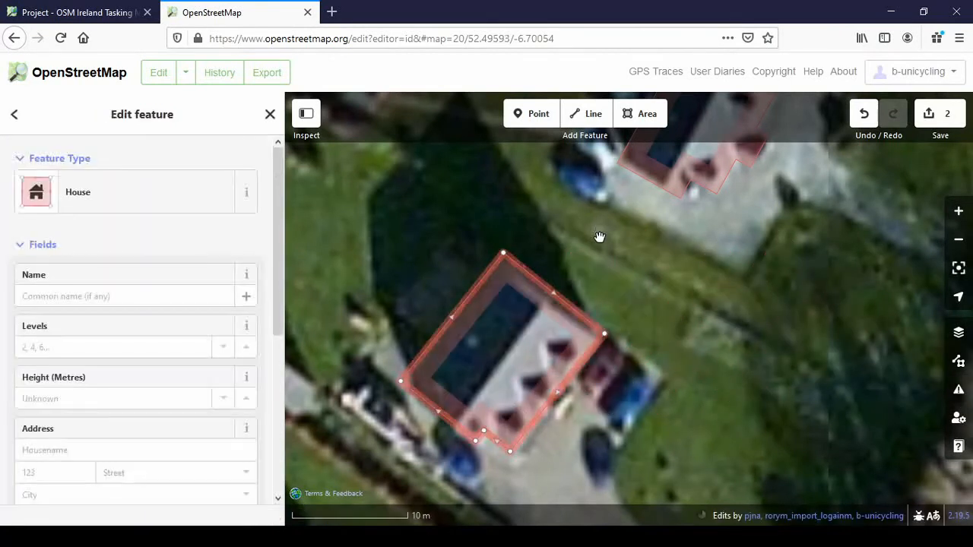
Step: Trace the long narrow outbuilding along the hedge west of the second house as a four-cornered area, excluding its small north-western end
scroll(594, 272, "down", 2)
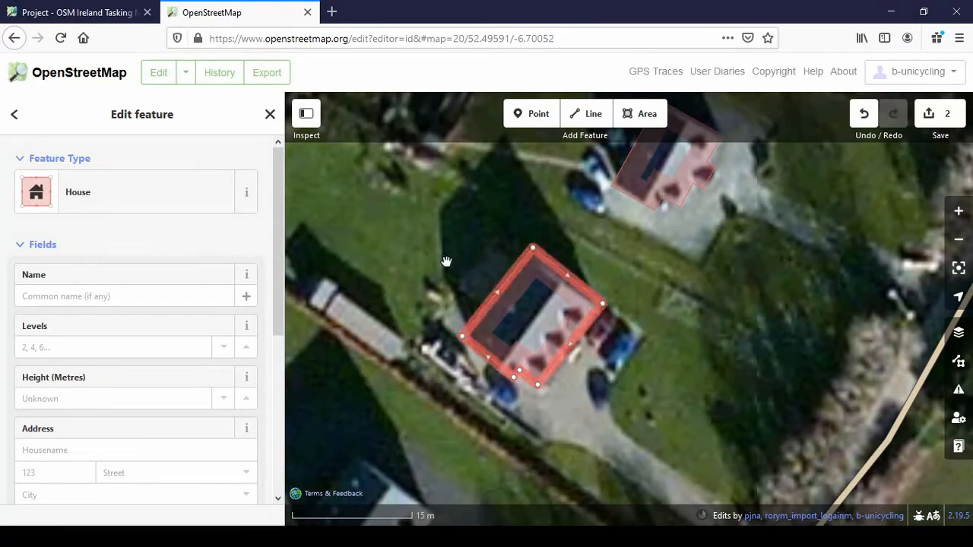
left_click_drag(411, 266, 589, 286)
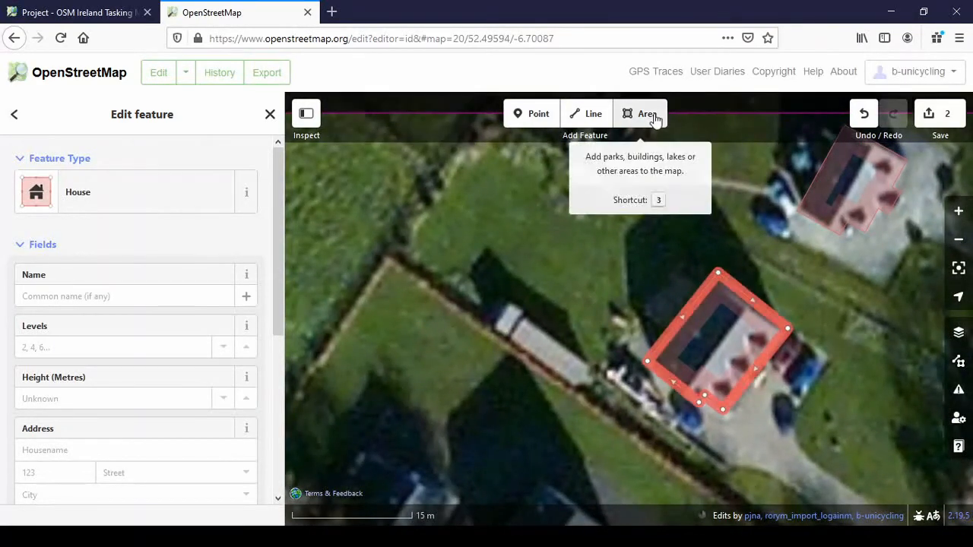
left_click(640, 113)
left_click(510, 340)
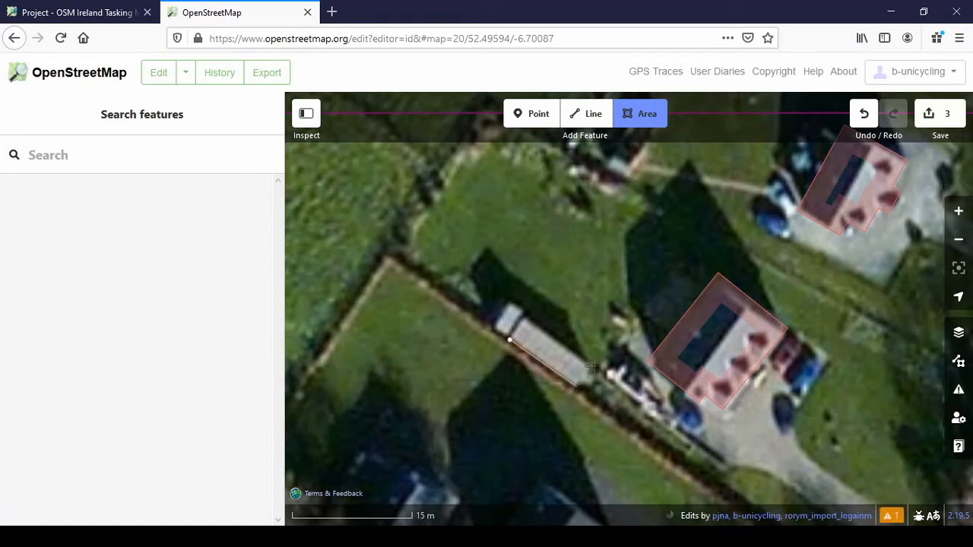
left_click(577, 386)
left_click(591, 366)
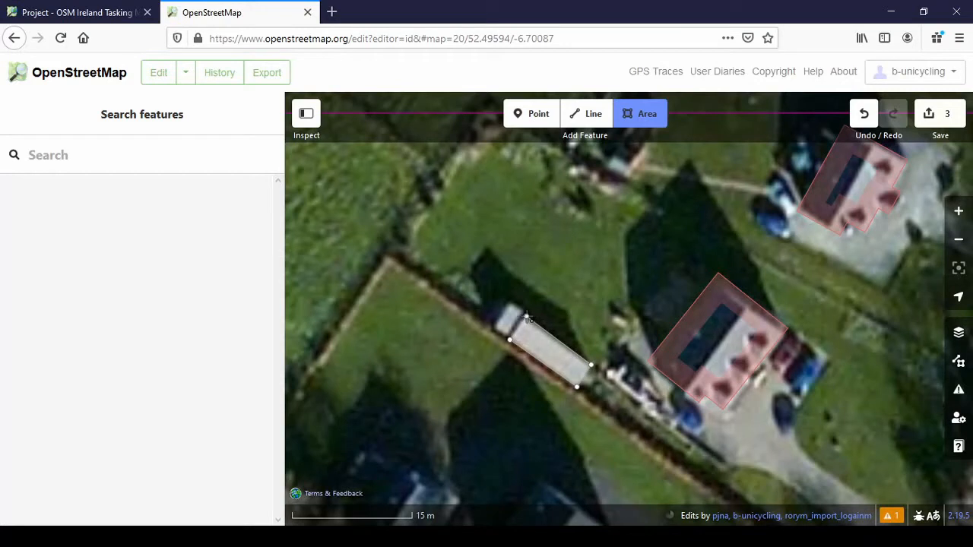
double_click(527, 317)
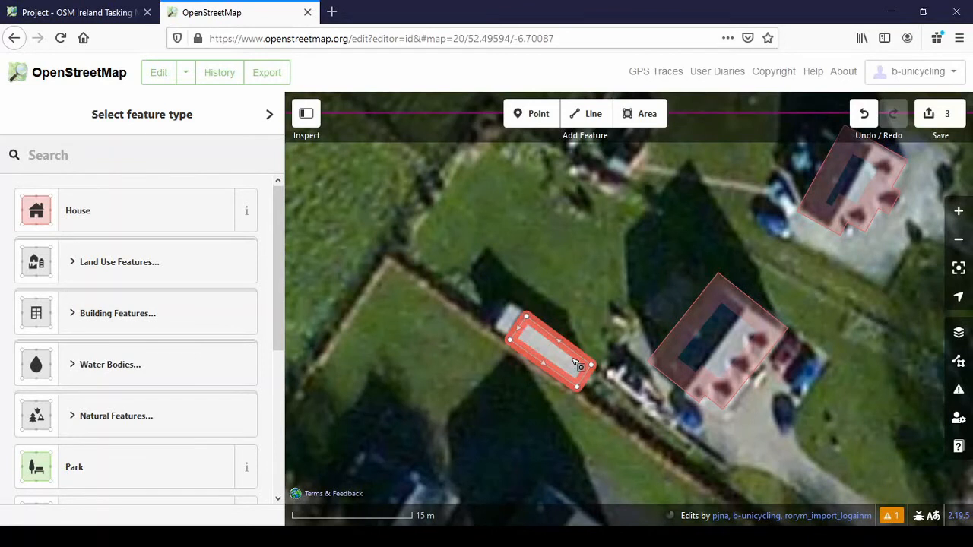
Step: Tag the outbuilding outline as a Building, set its building value to shed, and deselect it
type("q")
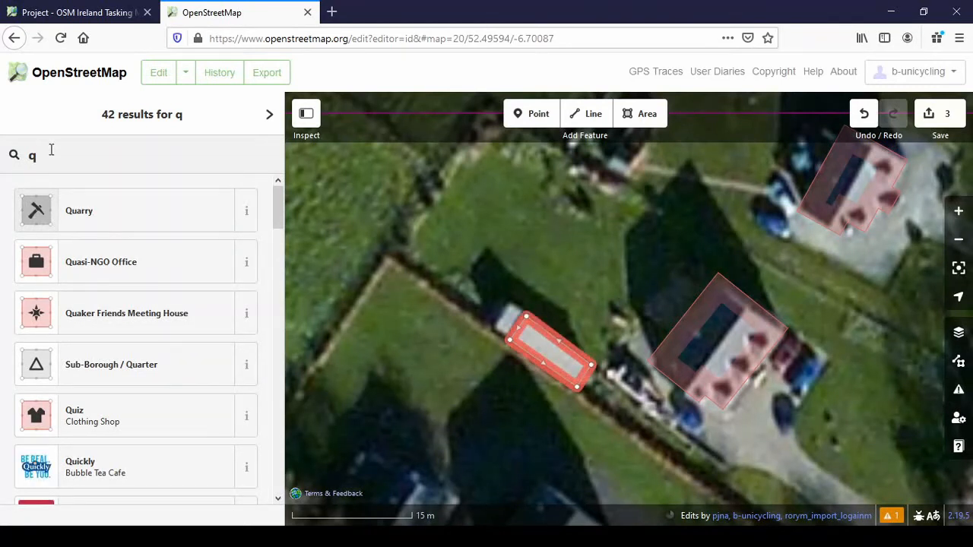
key("BackSpace")
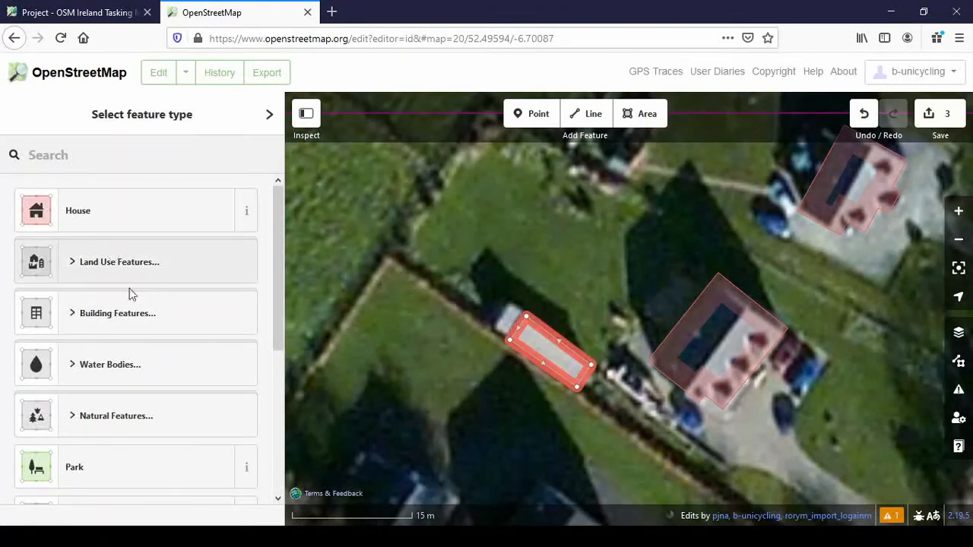
left_click(113, 316)
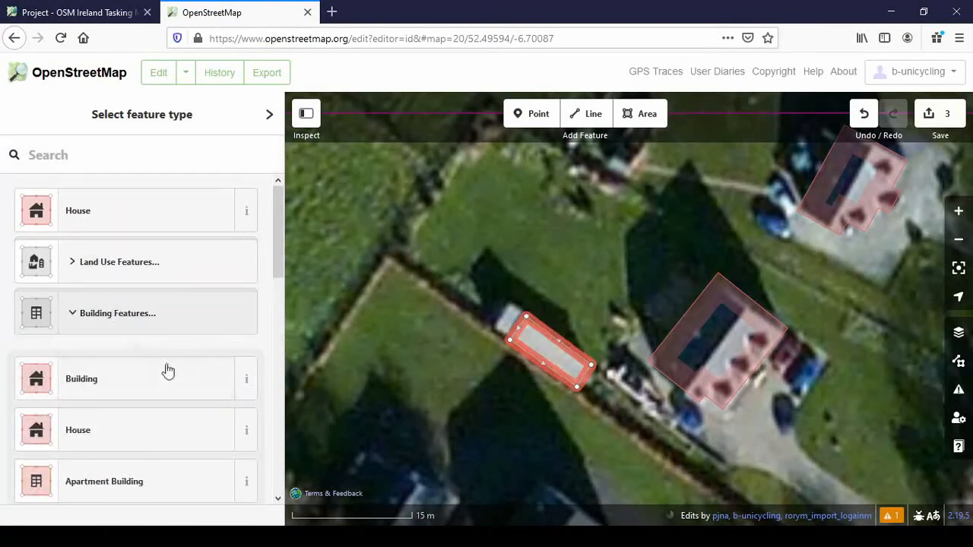
left_click(134, 379)
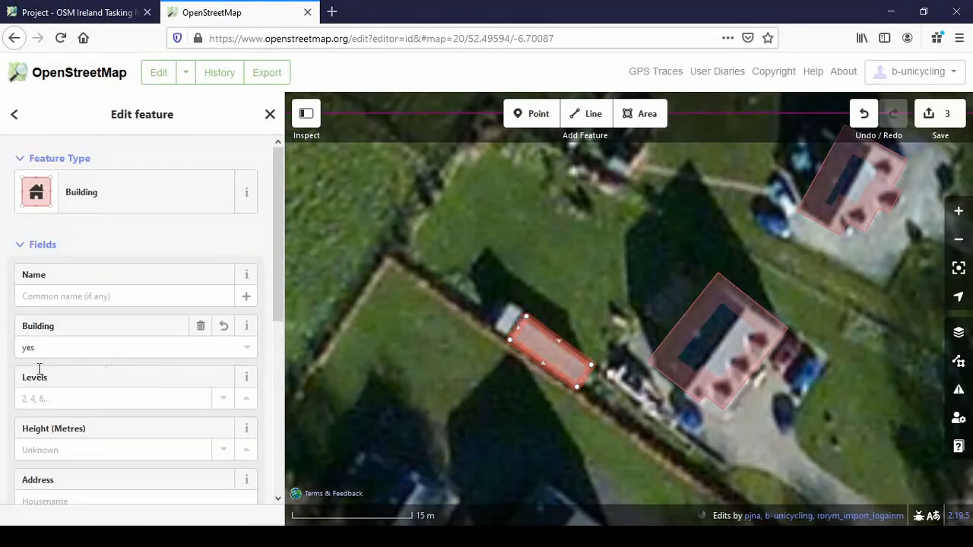
left_click(13, 347)
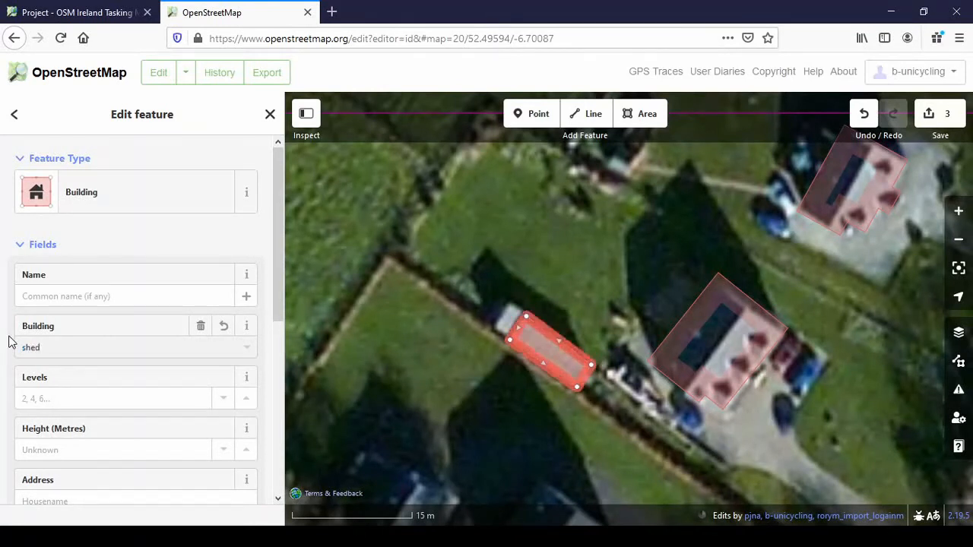
key("Return")
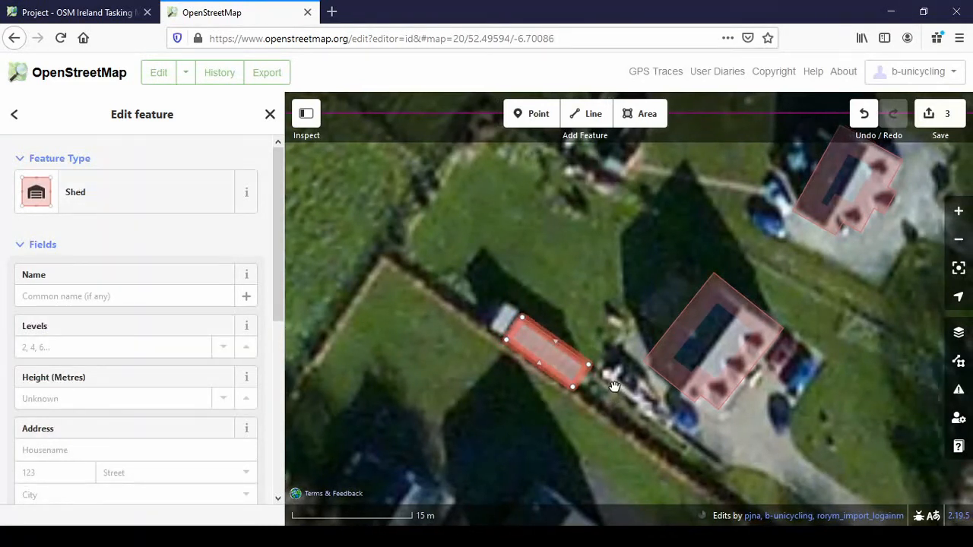
left_click(614, 386)
Step: Look through the southern part of the task area and examine the many-sided building east of the farmyard buildings
scroll(481, 236, "down", 5)
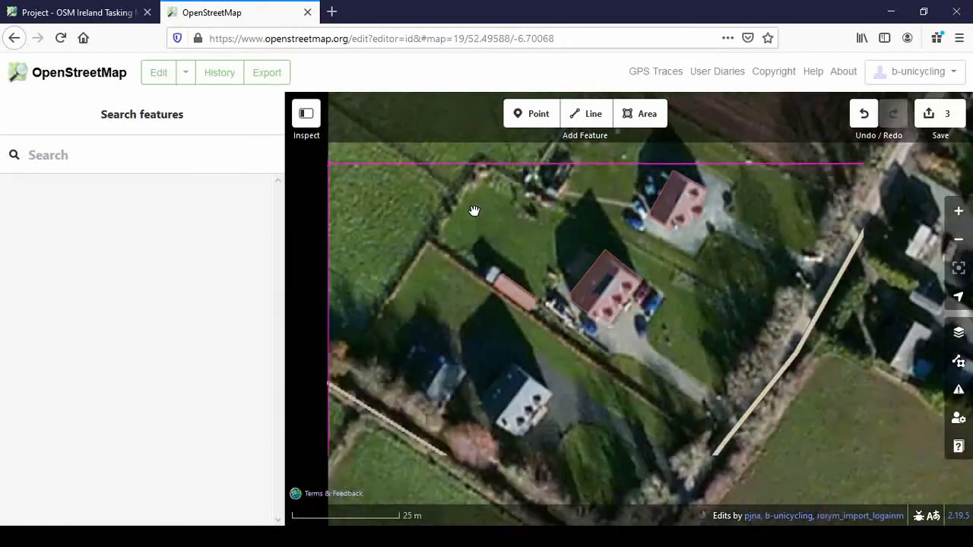
scroll(502, 278, "down", 3)
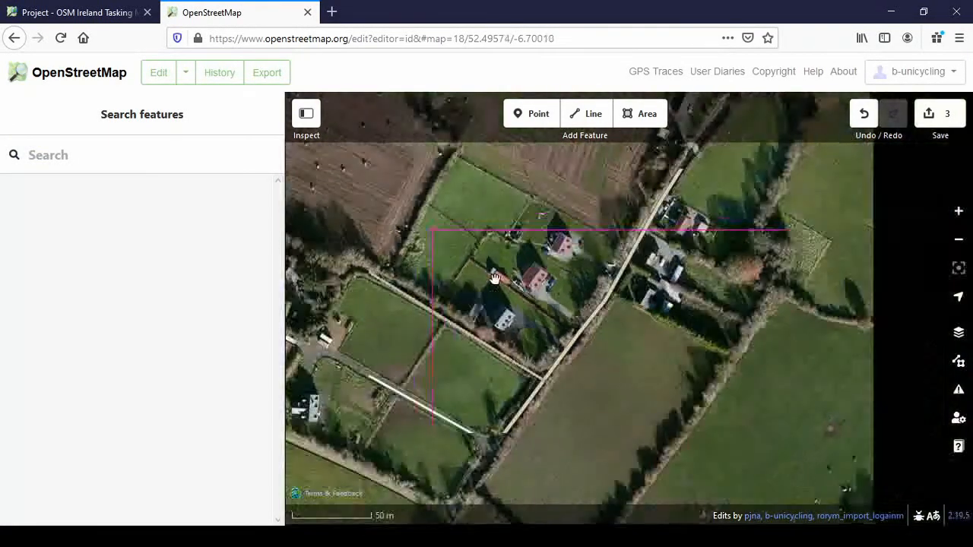
scroll(487, 270, "down", 5)
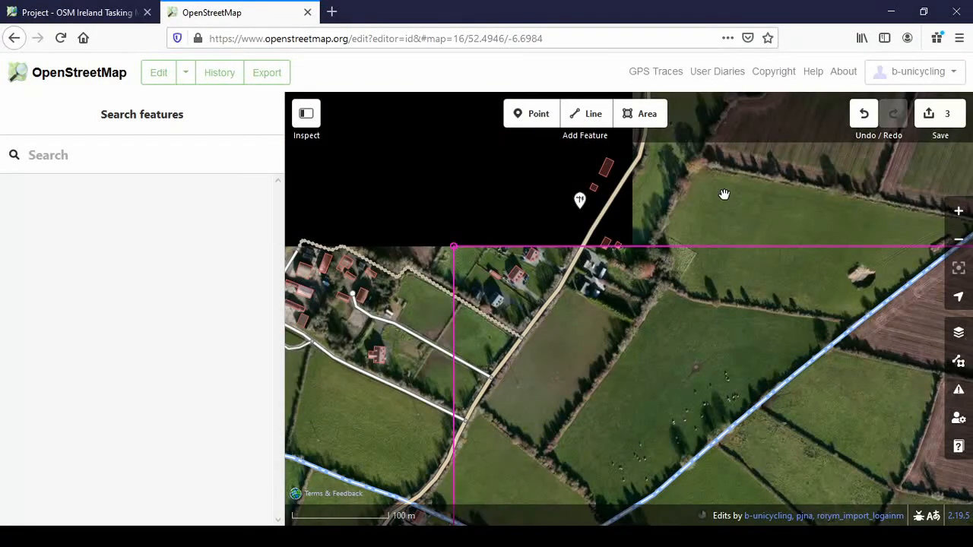
left_click_drag(717, 298, 682, 195)
left_click_drag(735, 454, 658, 278)
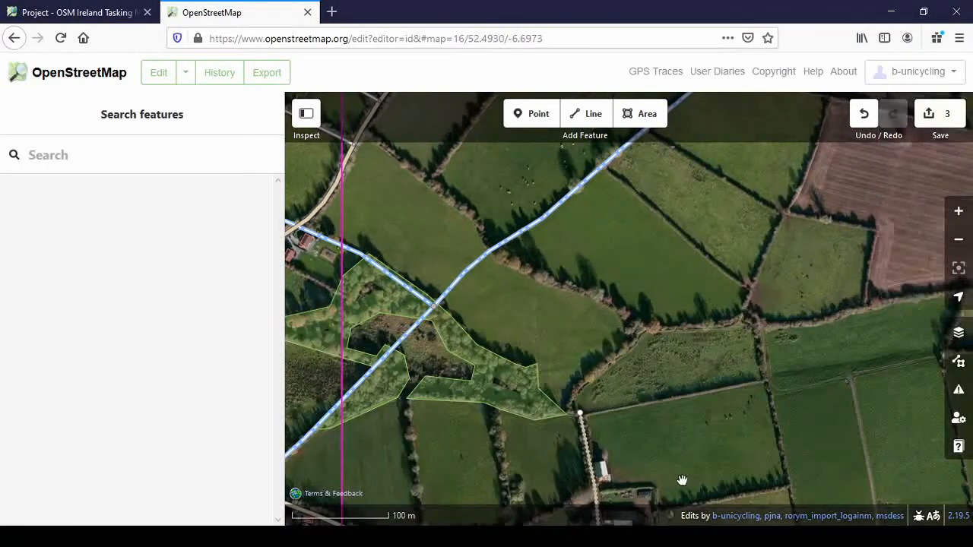
left_click_drag(684, 482, 664, 215)
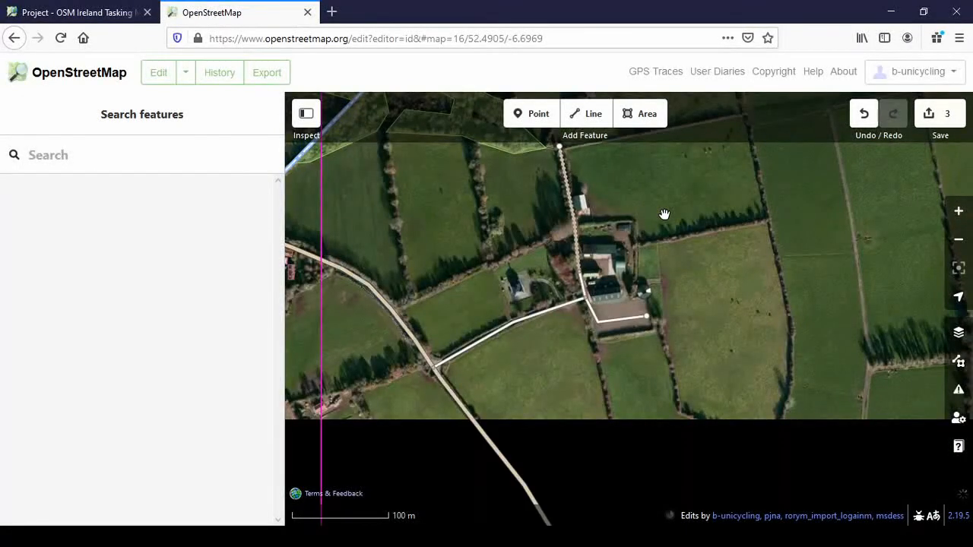
scroll(651, 285, "up", 5)
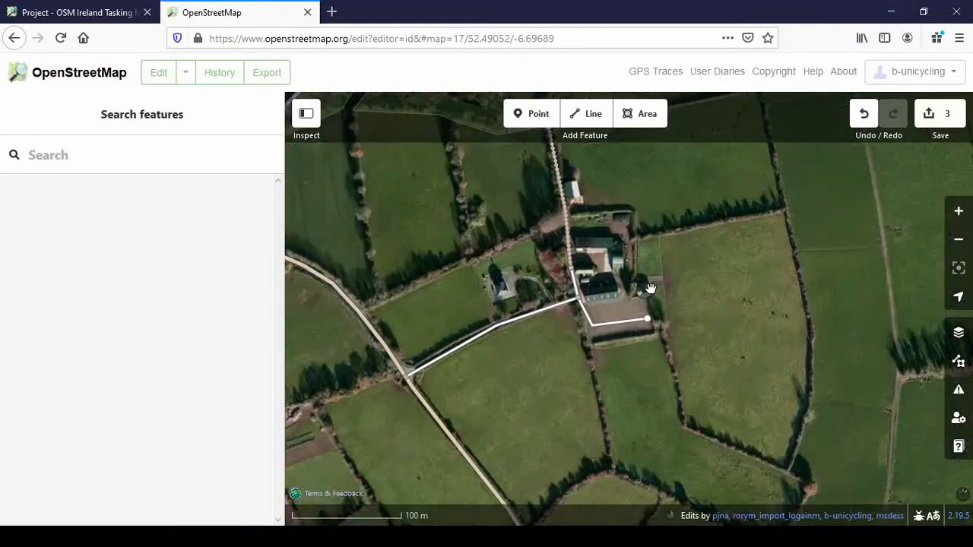
scroll(645, 283, "up", 2)
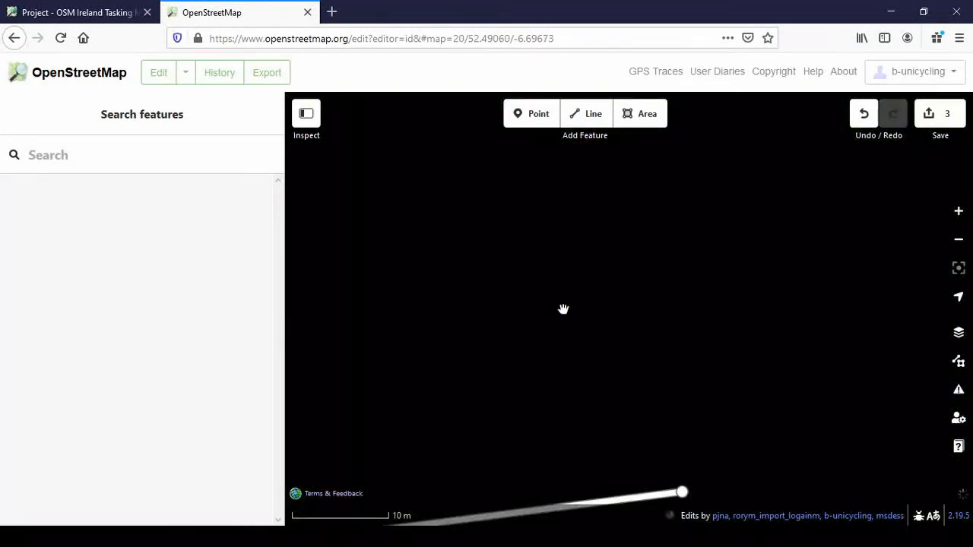
scroll(564, 308, "down", 1)
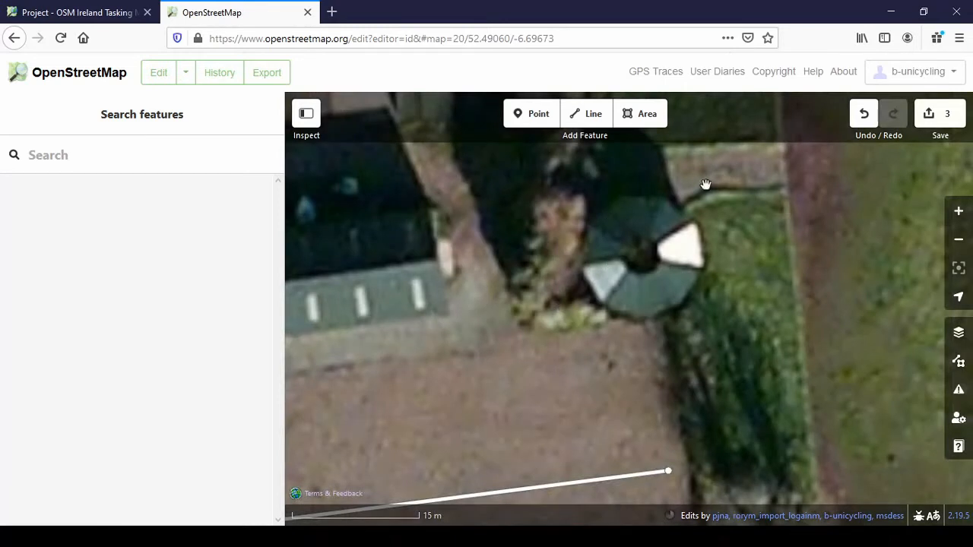
left_click_drag(652, 260, 579, 342)
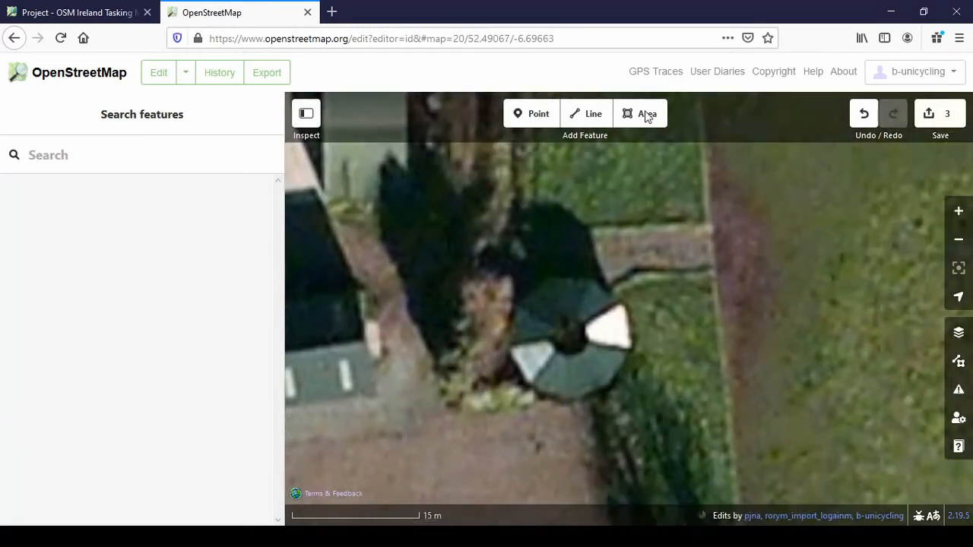
Step: Trace the many-sided building east of the farmyard buildings as an area, placing its corners around the roof edge
left_click(646, 114)
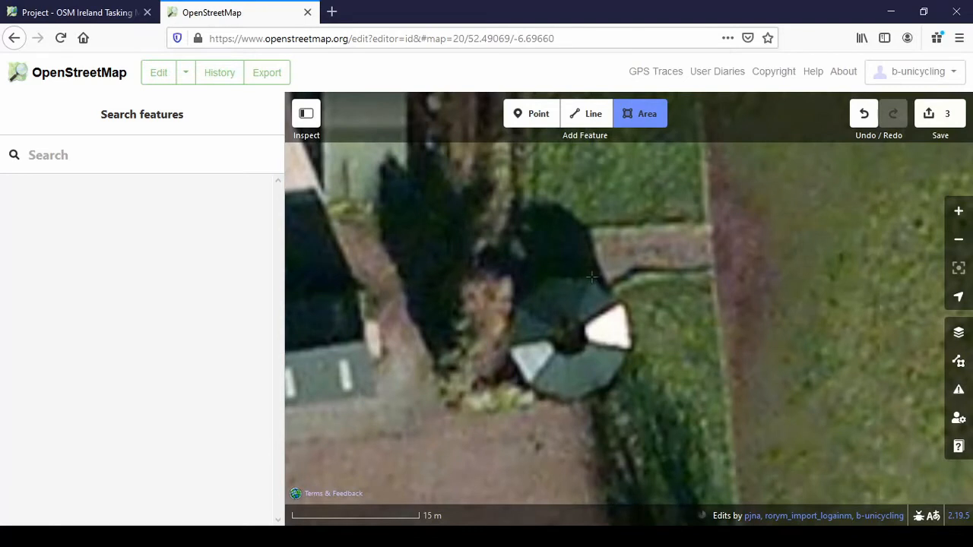
key("Escape")
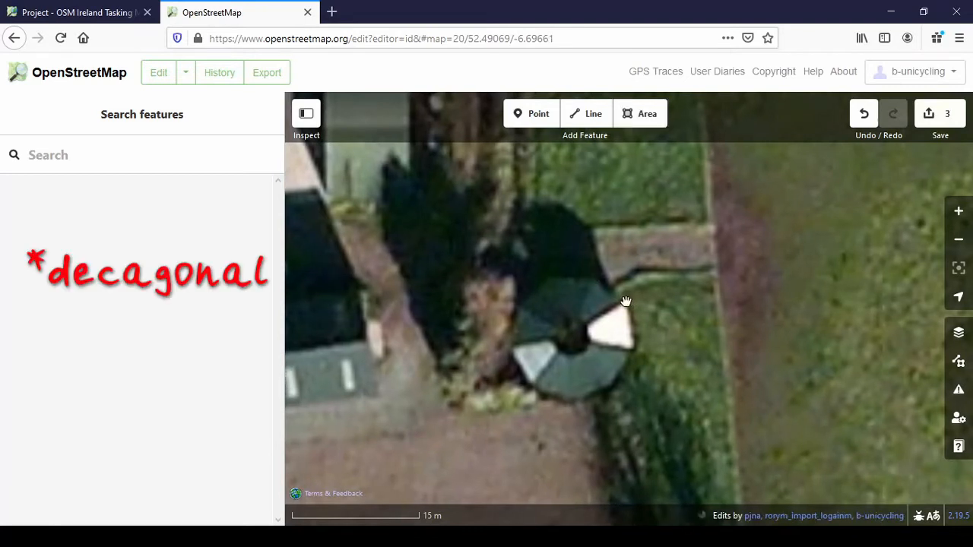
key("3")
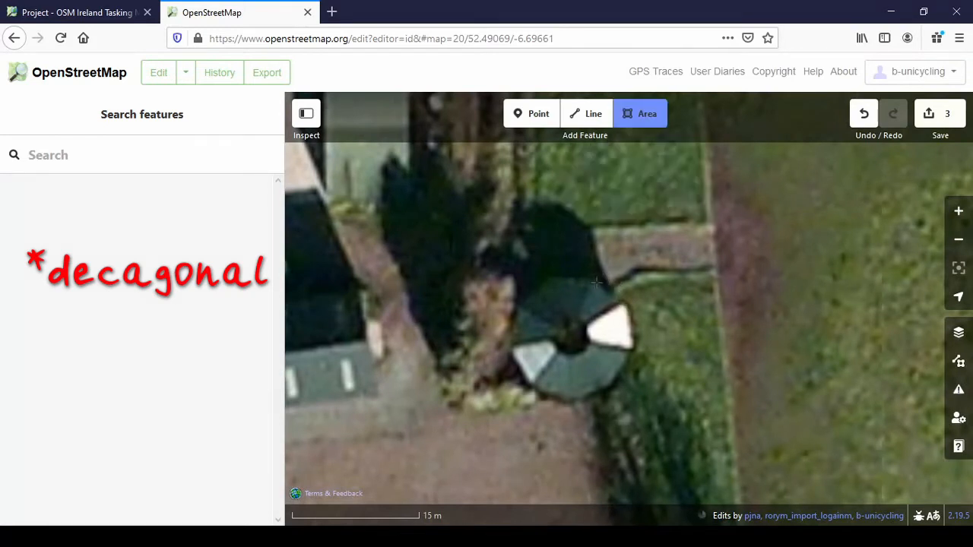
left_click(592, 278)
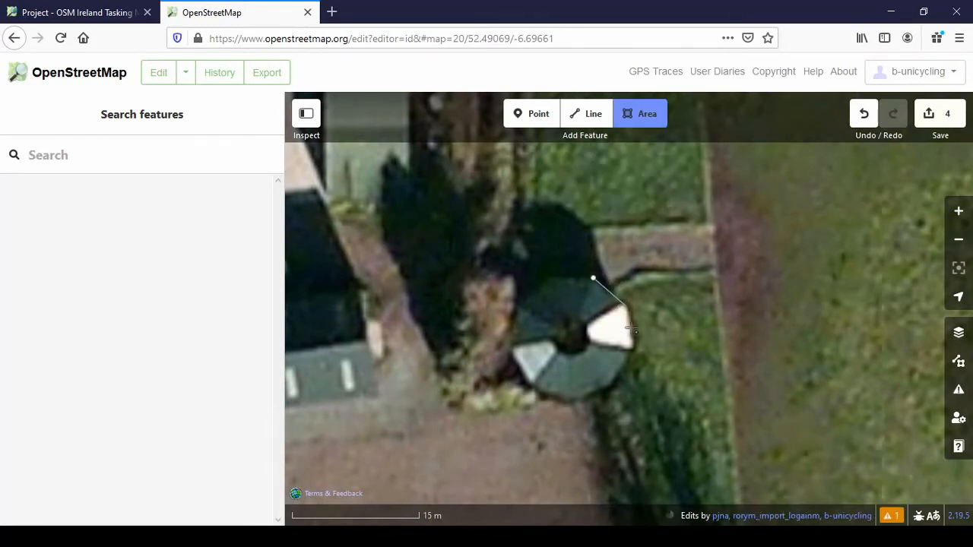
left_click(625, 306)
left_click(633, 350)
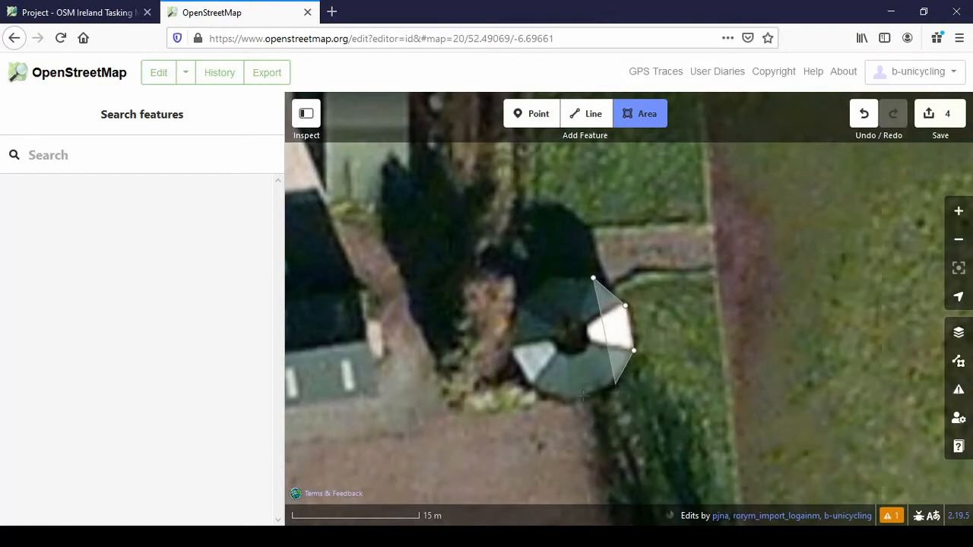
left_click(615, 384)
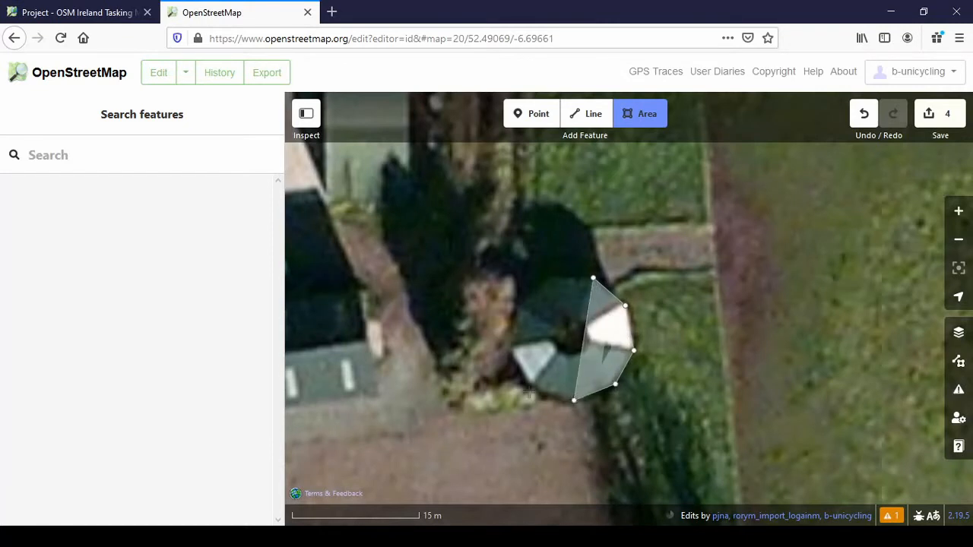
left_click(510, 351)
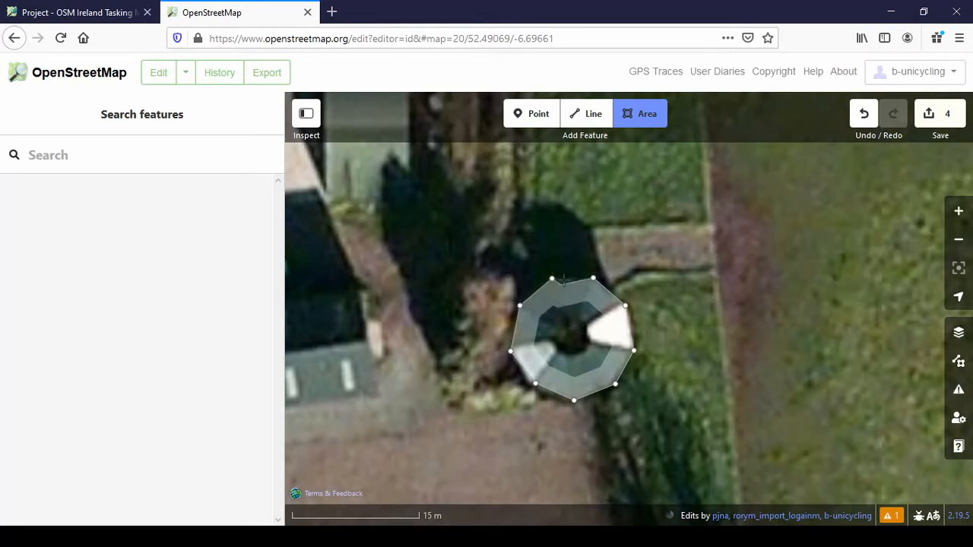
key("Return")
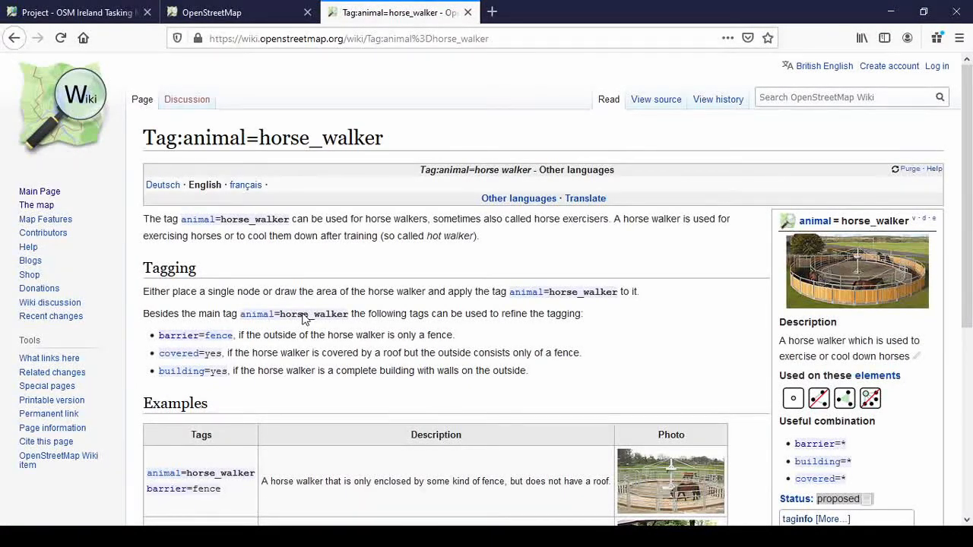
Step: Read the tagging advice and examples on the wiki page for animal=horse_walker
scroll(302, 317, "down", 2)
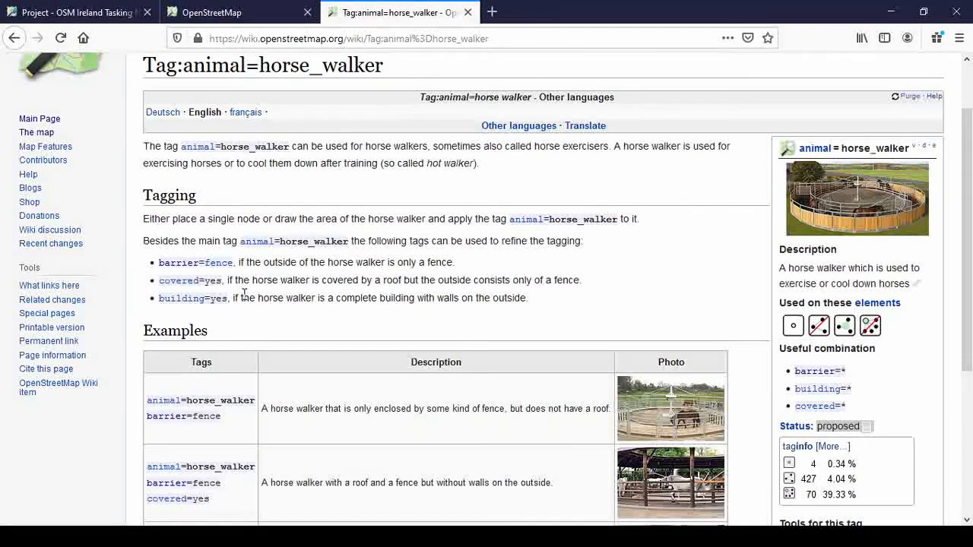
scroll(409, 313, "down", 3)
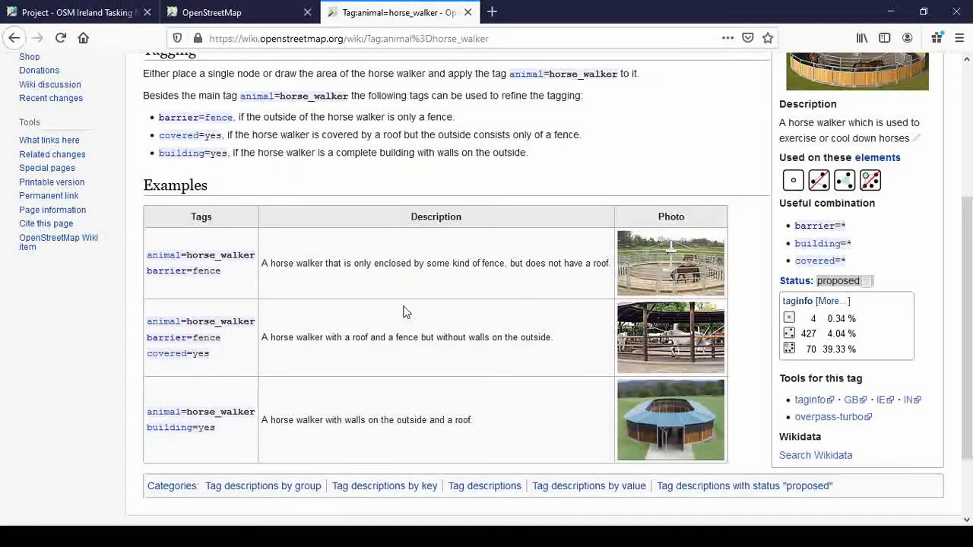
scroll(403, 311, "up", 3)
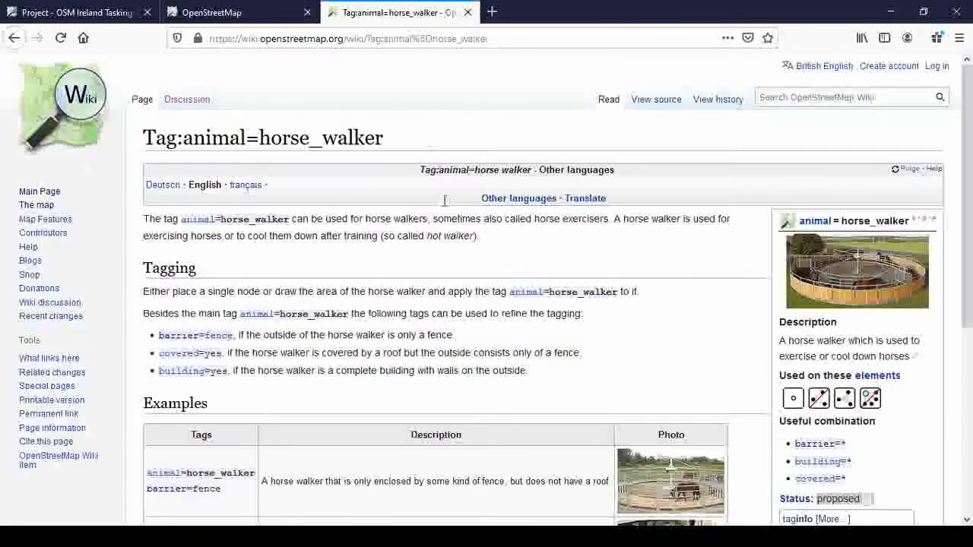
Step: Switch to the iD editor, tag the traced outline as a Building with the value farm auxiliary, and make it circular
left_click(216, 15)
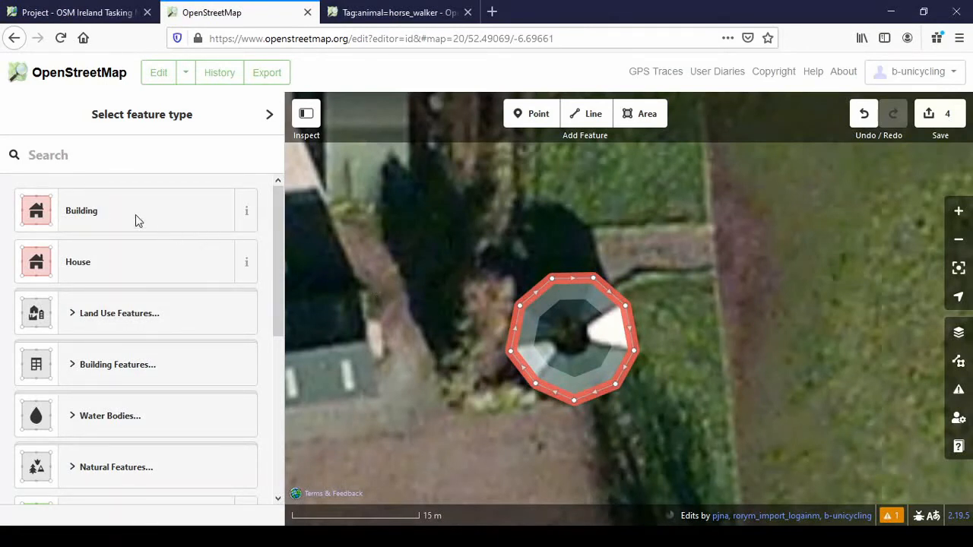
left_click(93, 210)
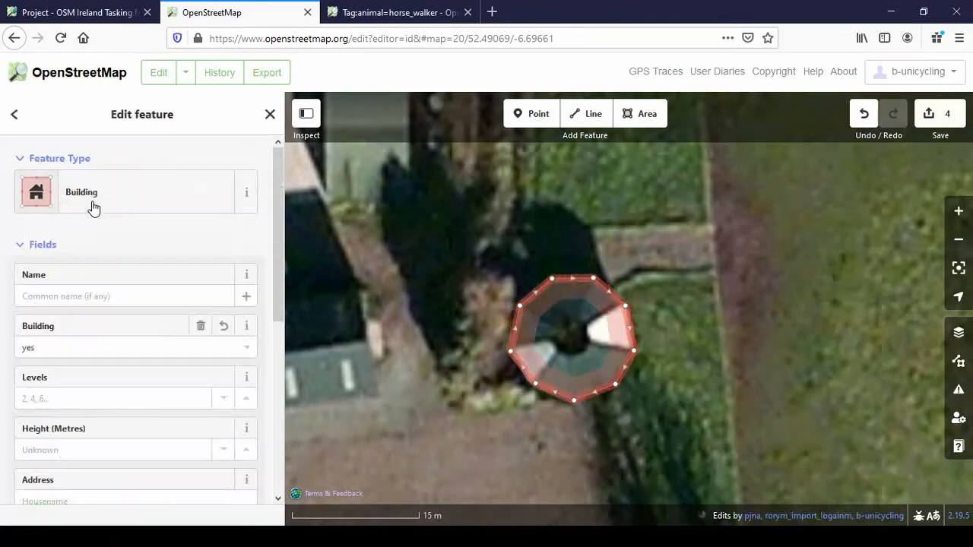
left_click_drag(38, 349, 13, 349)
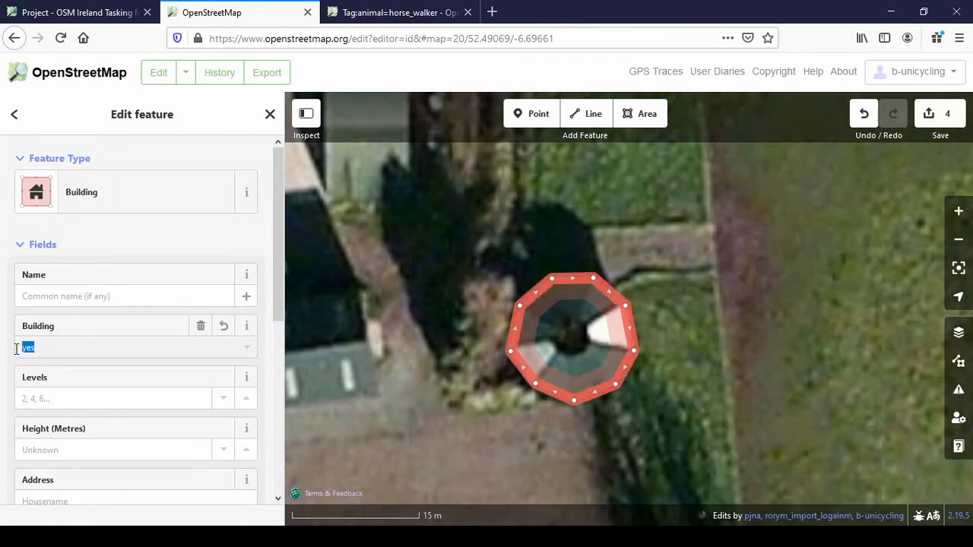
type("farm")
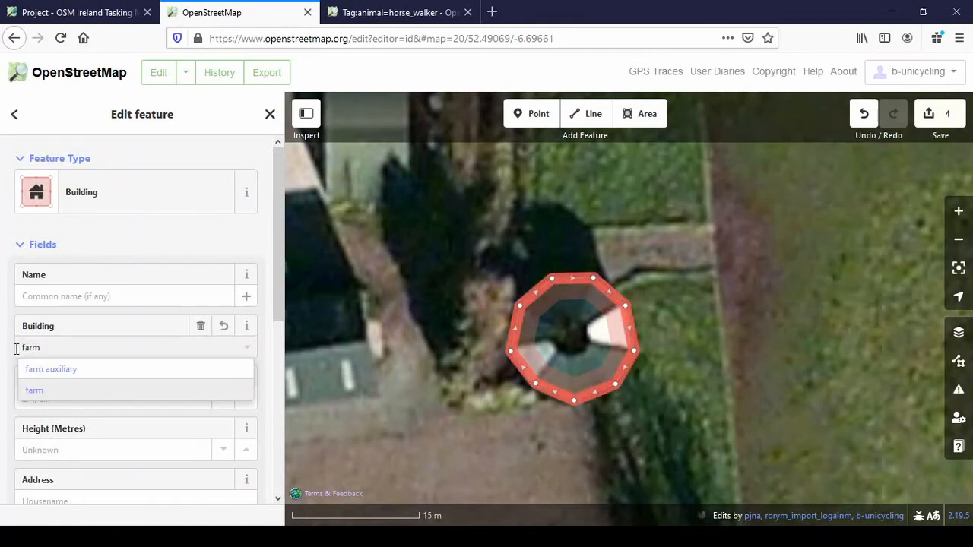
left_click(77, 369)
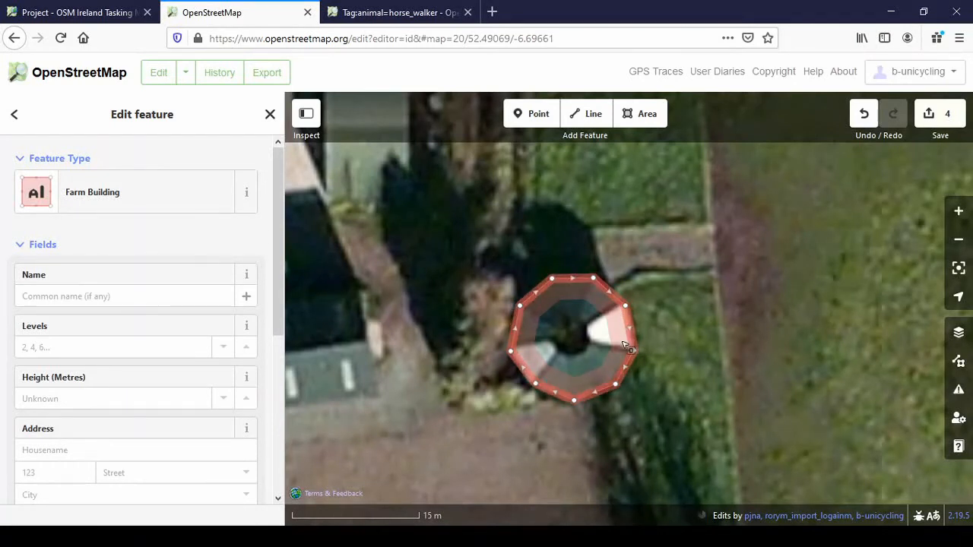
key("o")
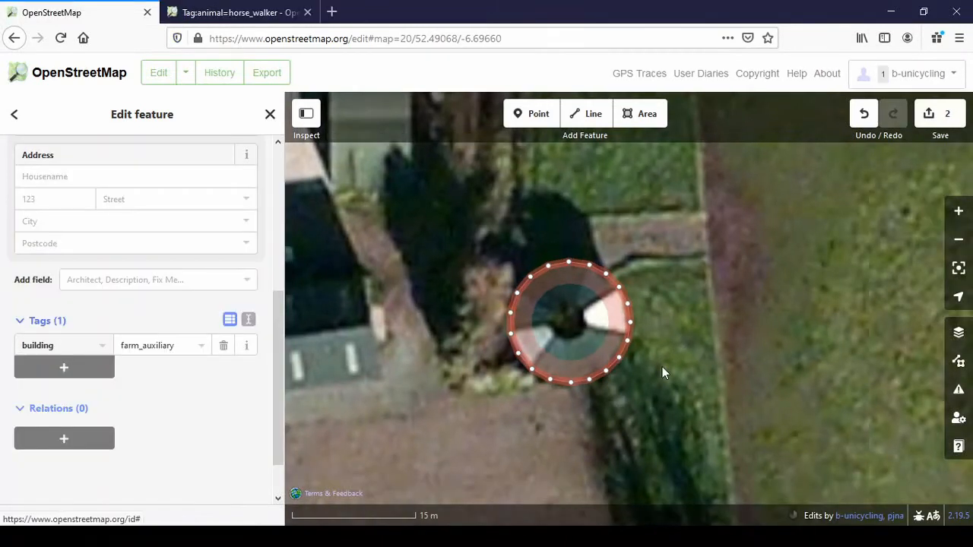
Step: Add the tag animal=horse_walker to the circular farm building and begin another tag key with "sp"
left_click(46, 321)
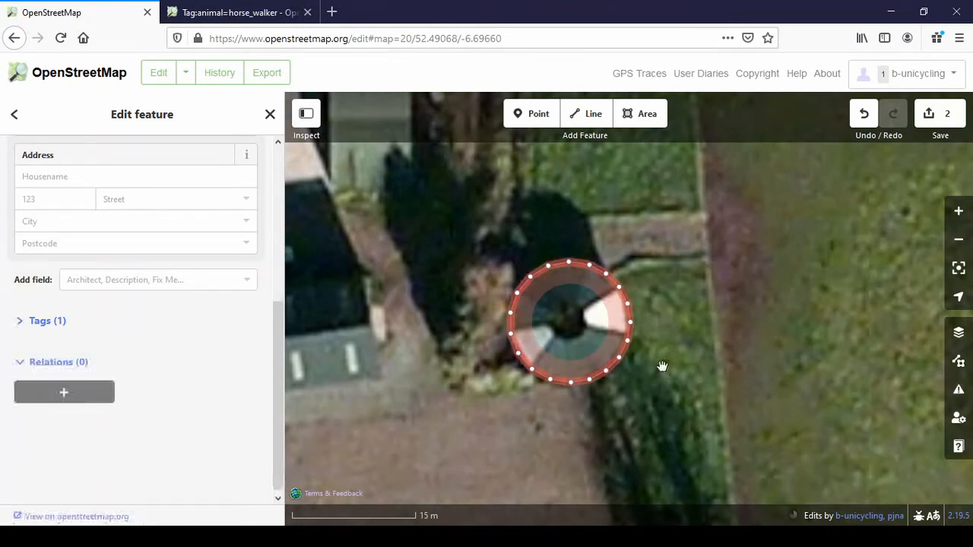
left_click(43, 327)
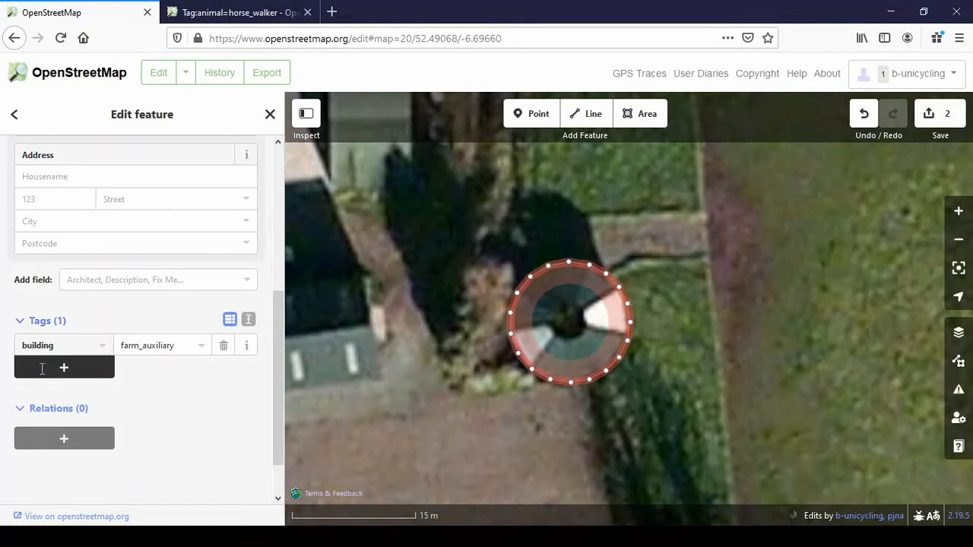
left_click(42, 368)
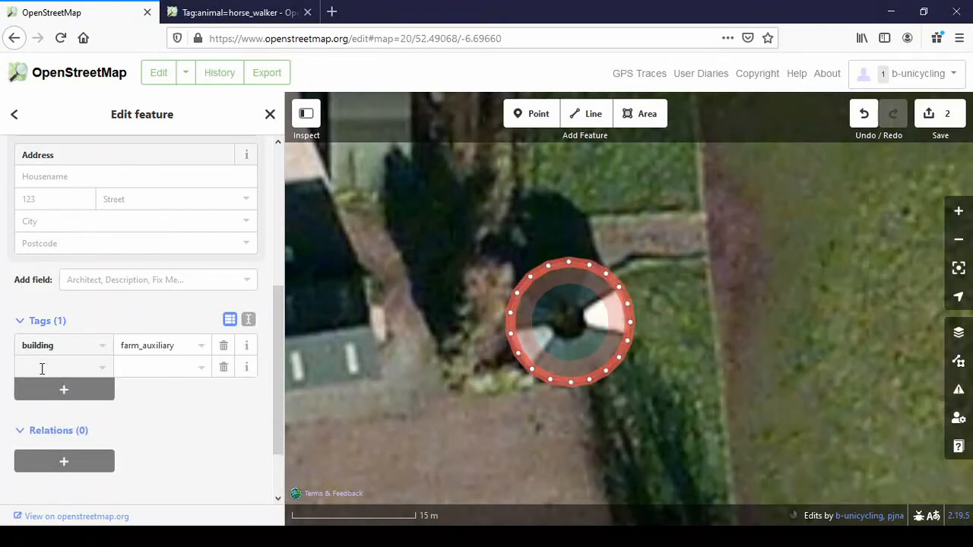
type("animal=horse")
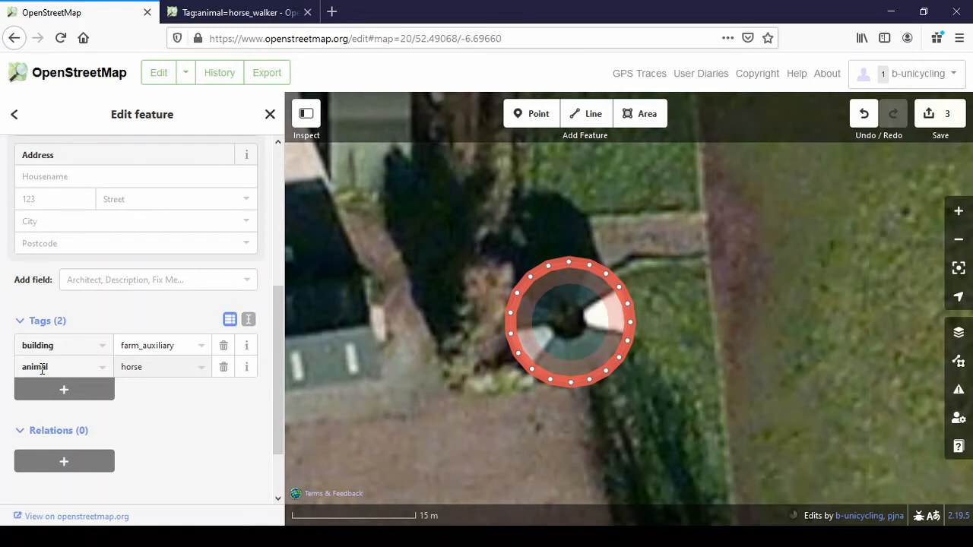
left_click(87, 390)
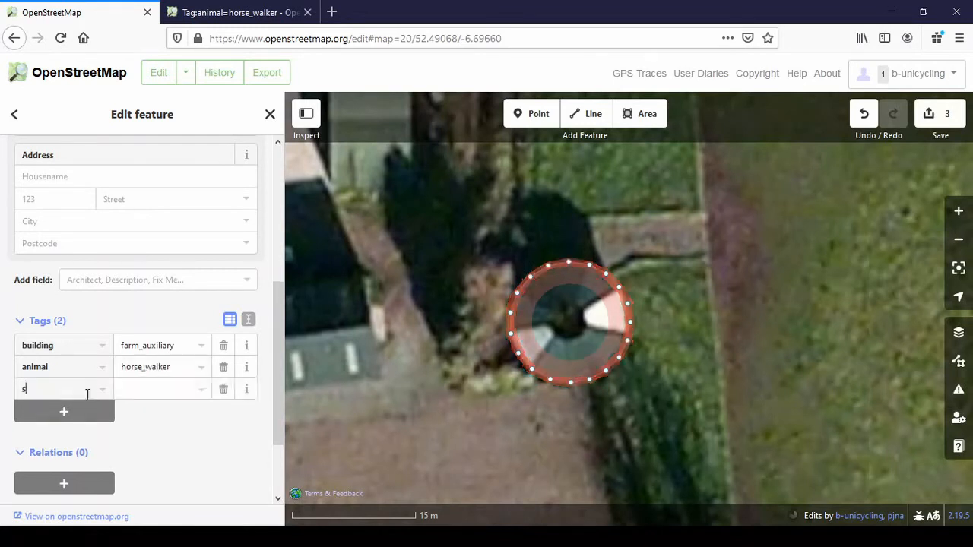
type("sp")
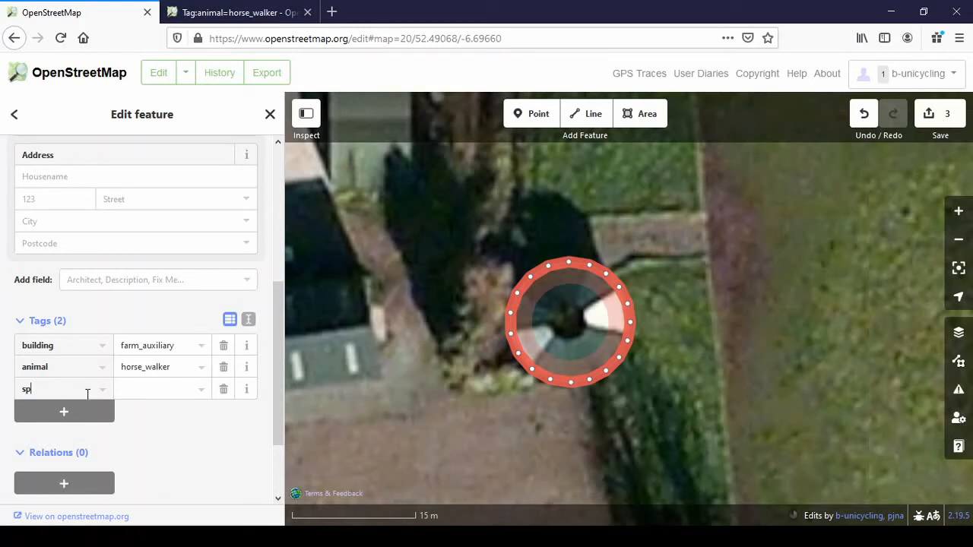
Step: Prepare the edits for upload with the changeset comment "added houses, horsewalker" and the source Esri
key("ctrl+s")
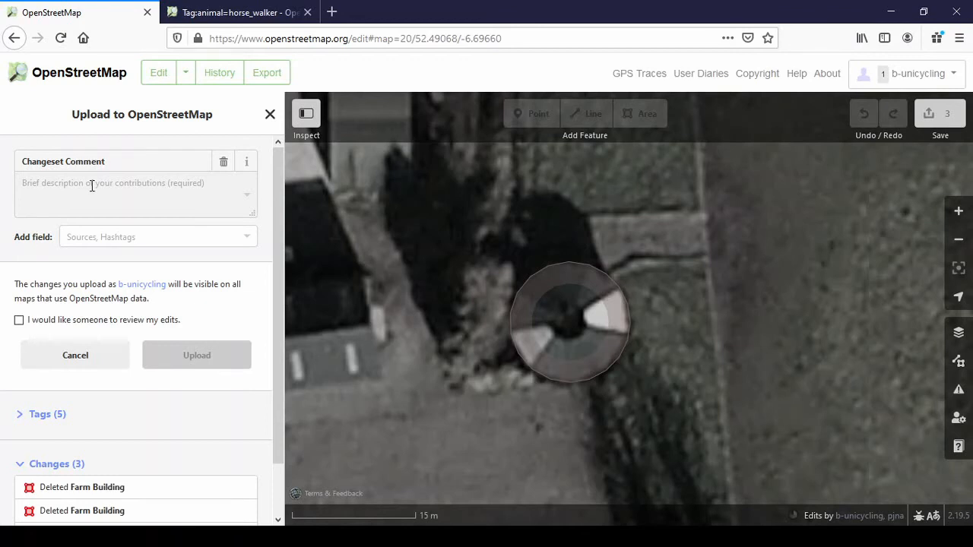
type("added houses, horsewaker")
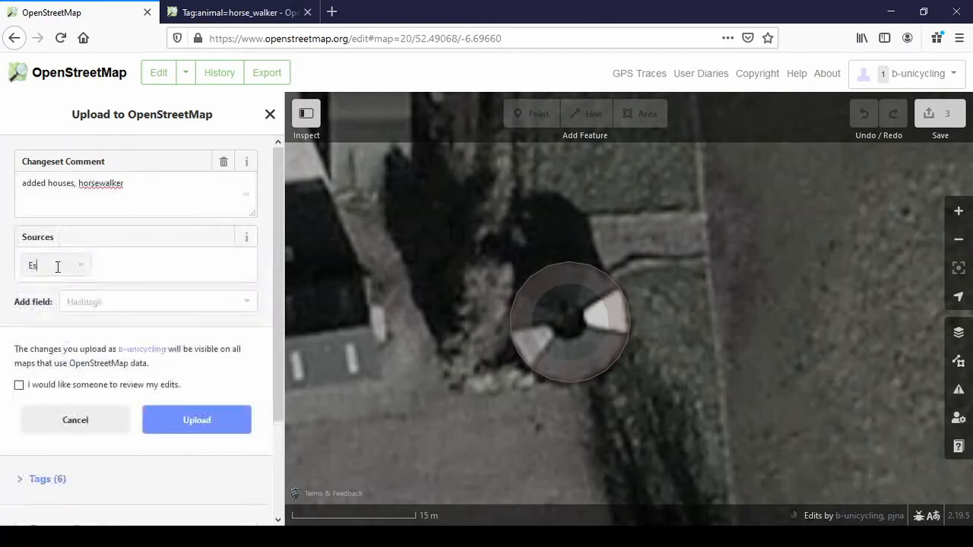
type("ri")
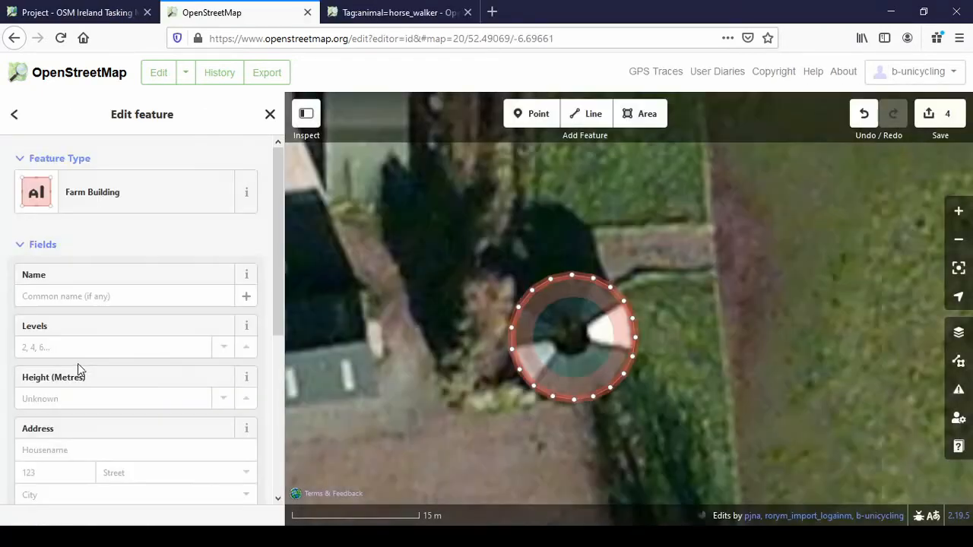
scroll(106, 358, "down", 5)
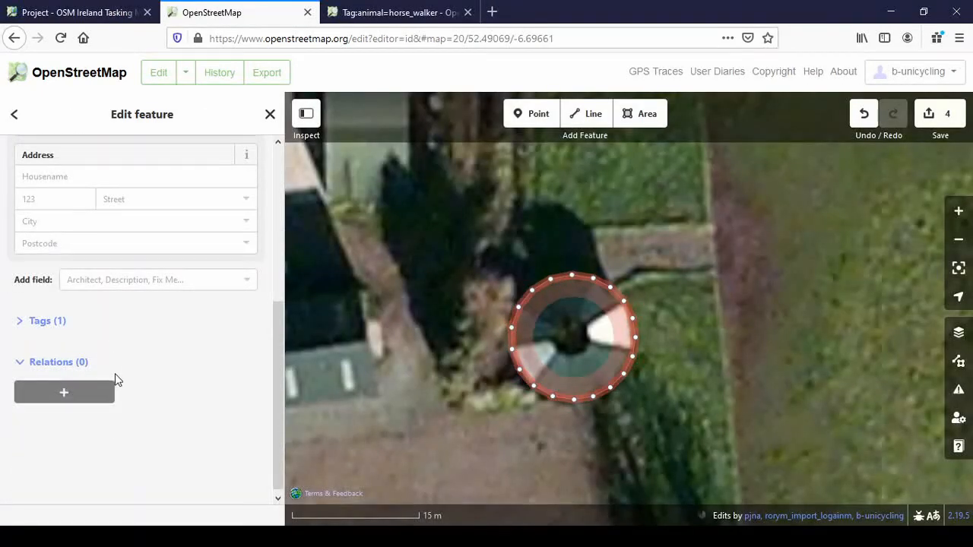
scroll(116, 380, "up", 5)
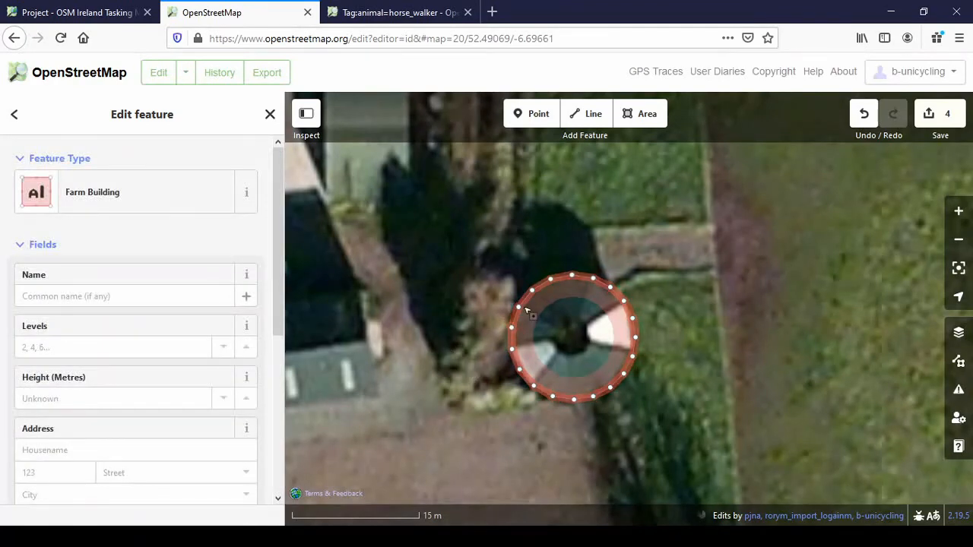
scroll(525, 309, "down", 2)
scroll(517, 303, "down", 2)
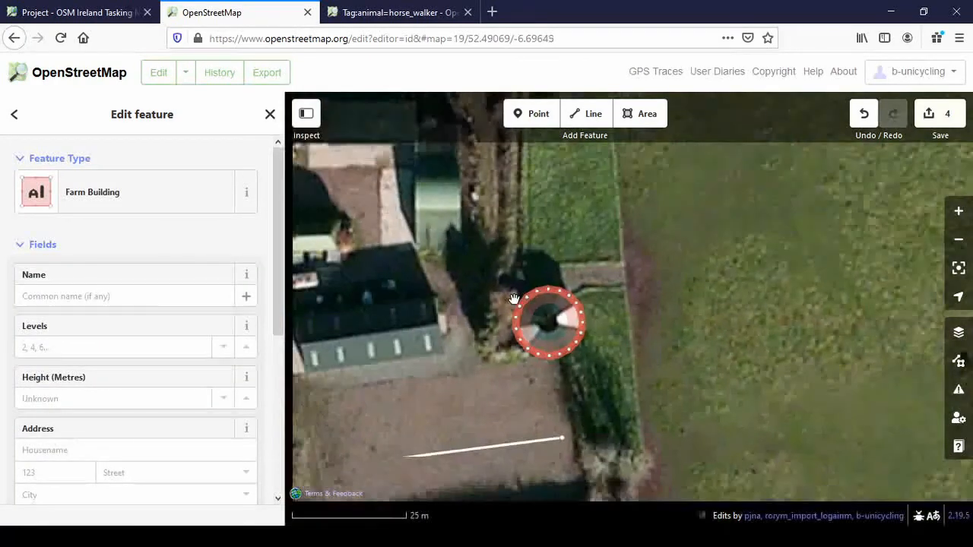
scroll(514, 298, "down", 4)
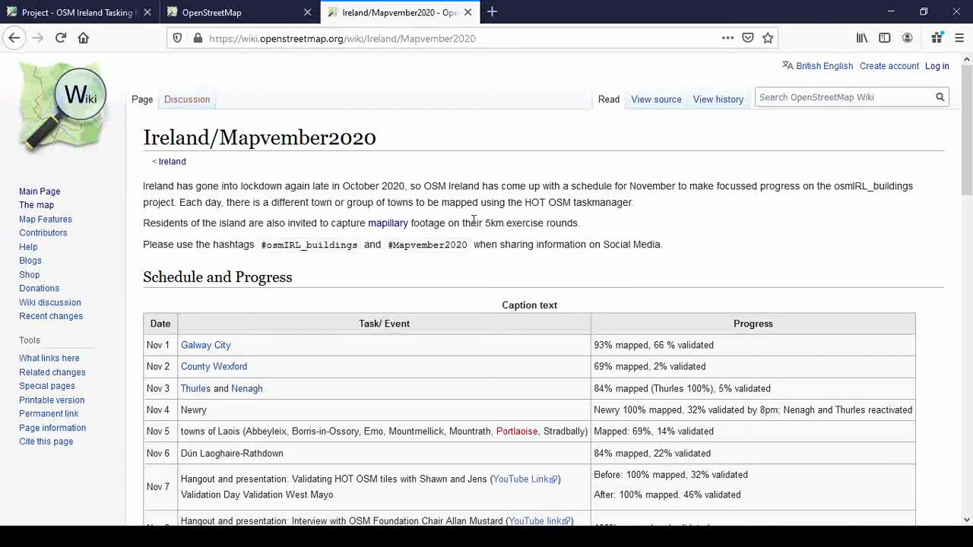
Step: Look through the schedule and progress table on the Ireland/Mapvember2020 wiki page and examine the #osmIRL_buildings and #Mapvember2020 hashtags
scroll(476, 196, "down", 5)
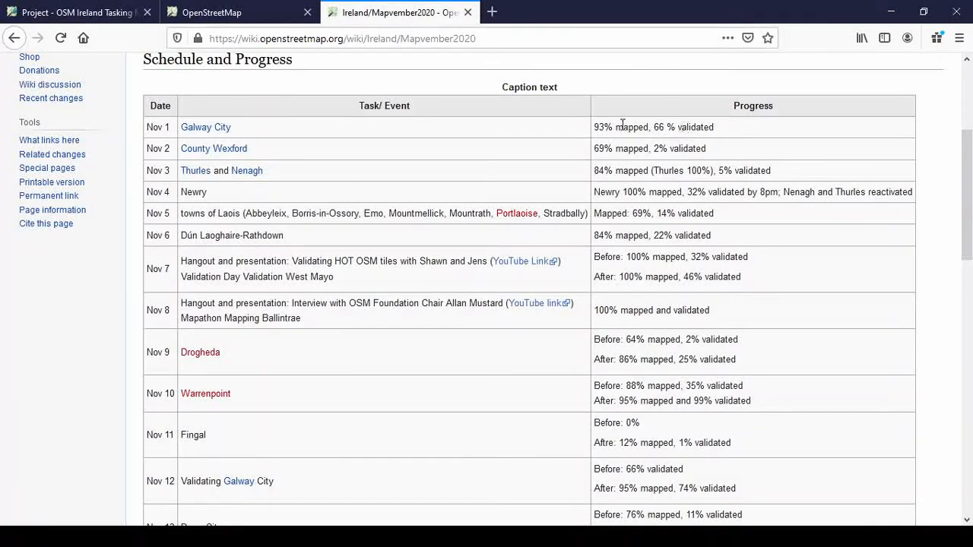
scroll(380, 263, "down", 2)
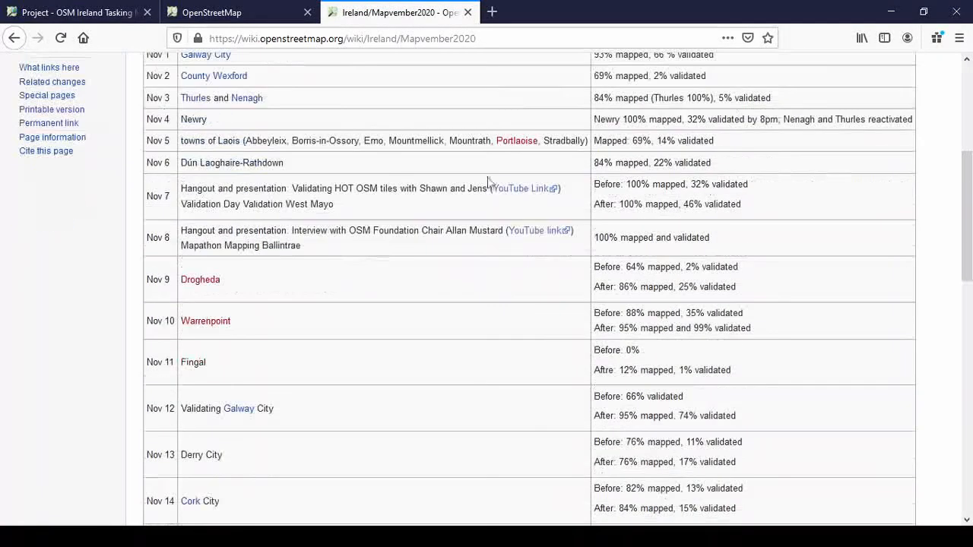
scroll(423, 310, "down", 8)
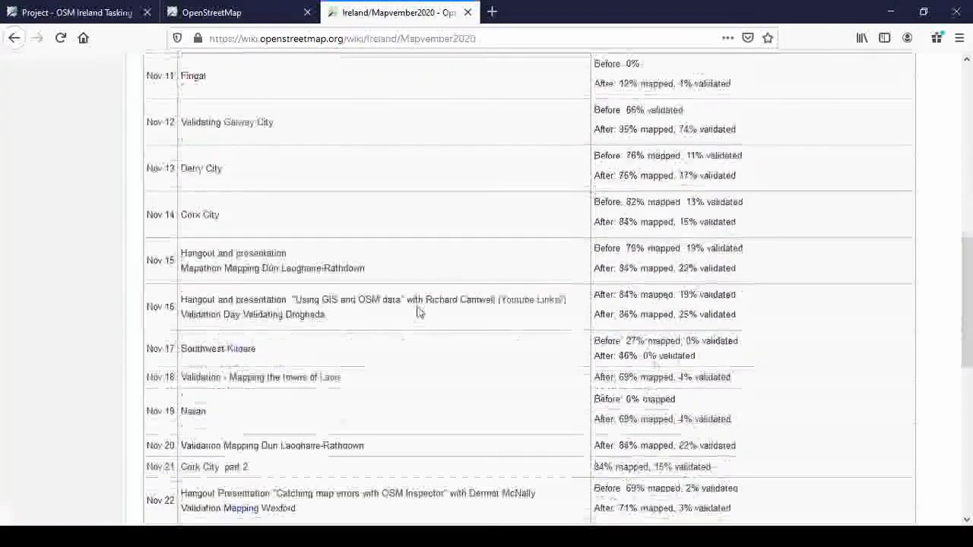
scroll(417, 311, "down", 13)
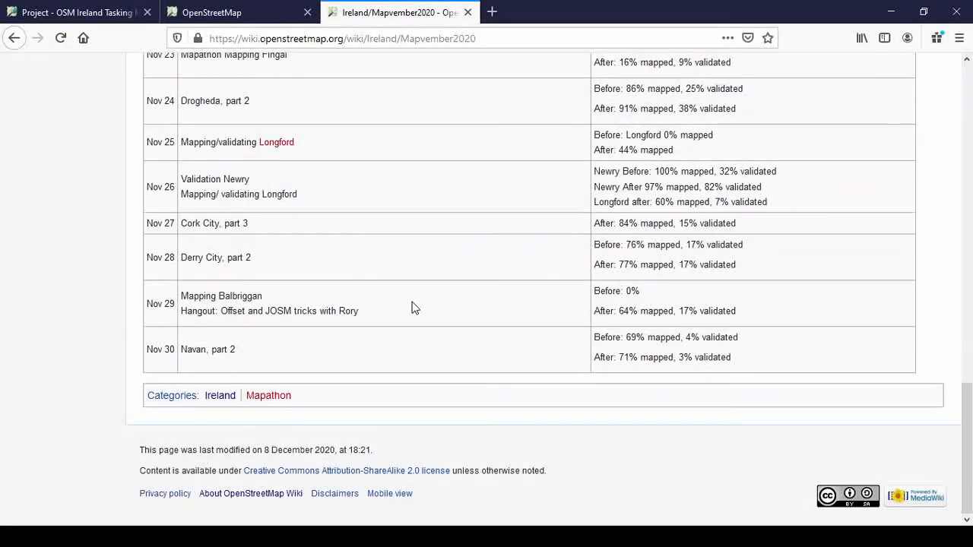
scroll(414, 308, "up", 20)
left_click_drag(261, 244, 361, 246)
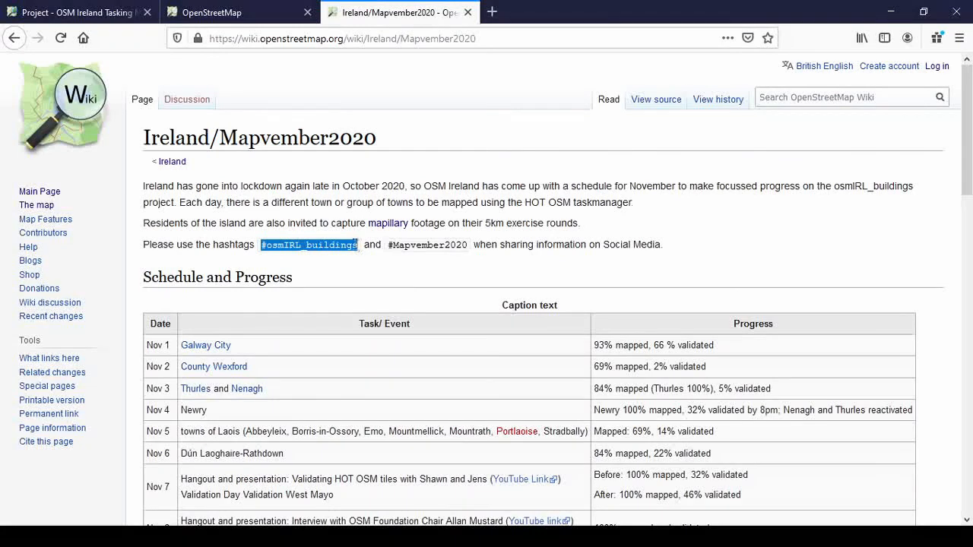
left_click(392, 247)
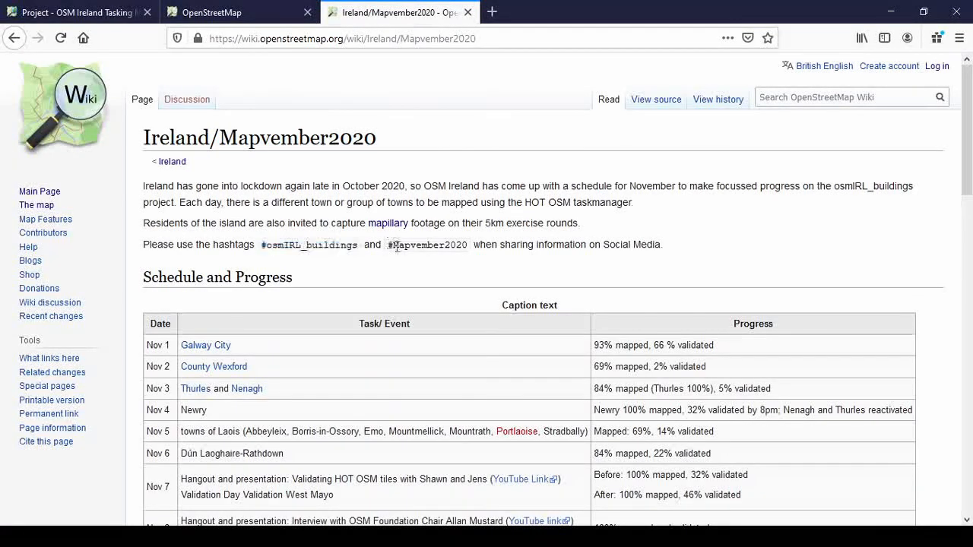
left_click_drag(387, 245, 473, 245)
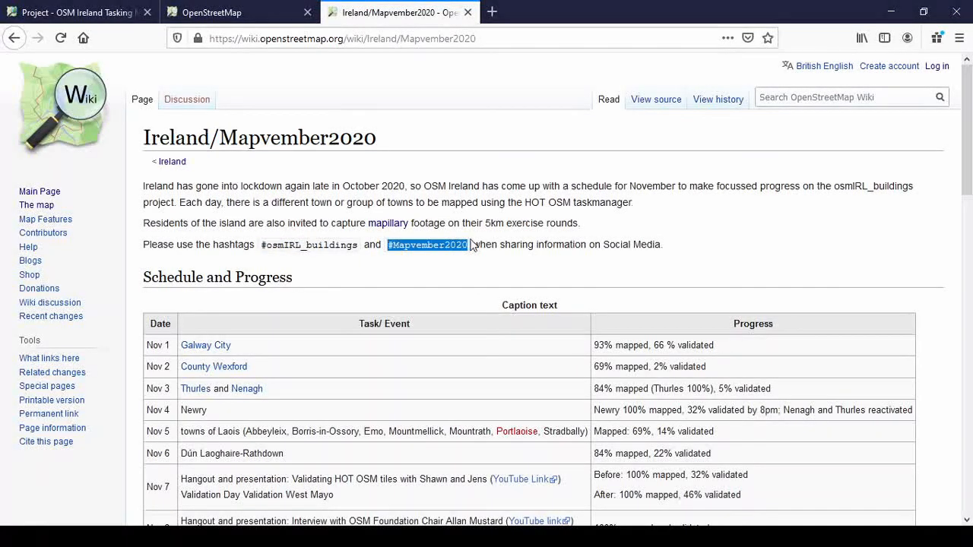
Step: Check the tasking manager project page, return to the iD editor, and deselect the circular farm building
left_click(86, 14)
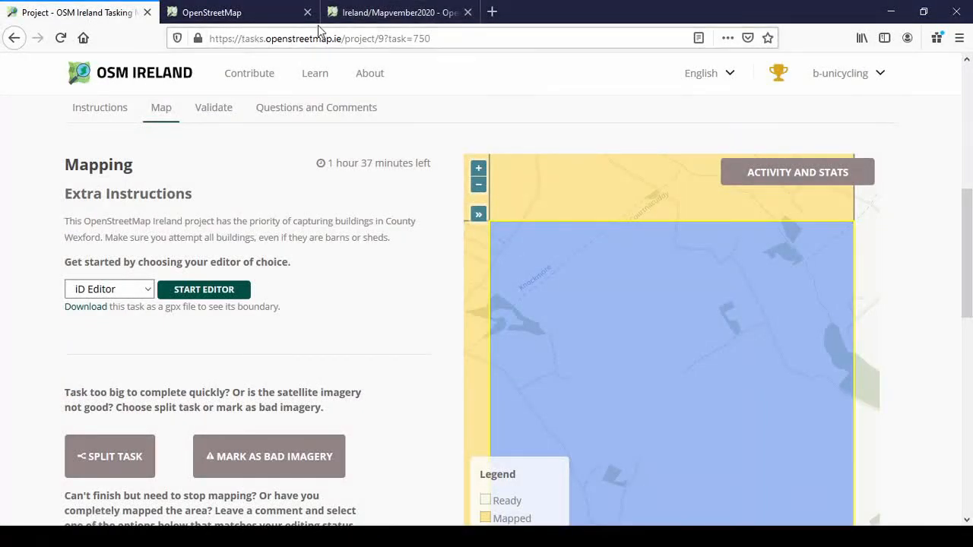
left_click(372, 15)
left_click(255, 13)
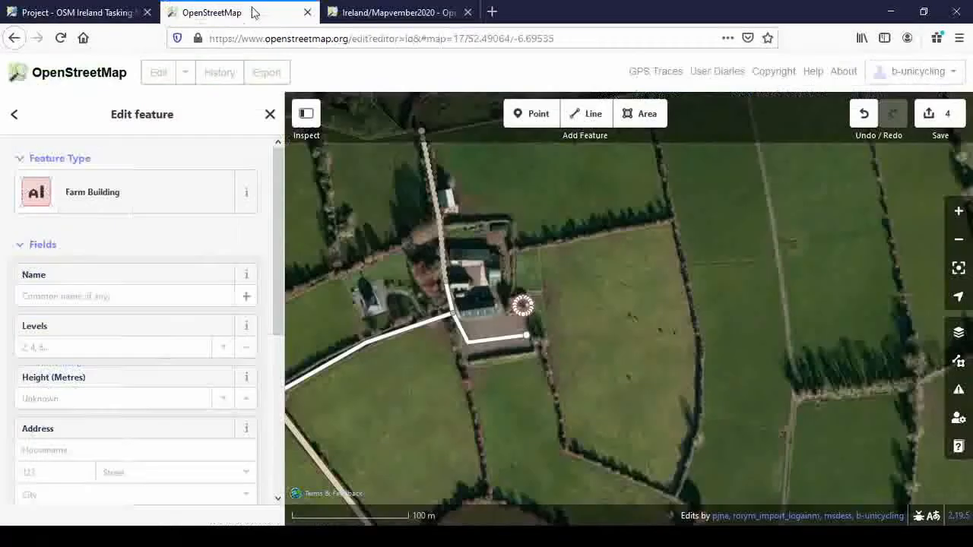
left_click(596, 348)
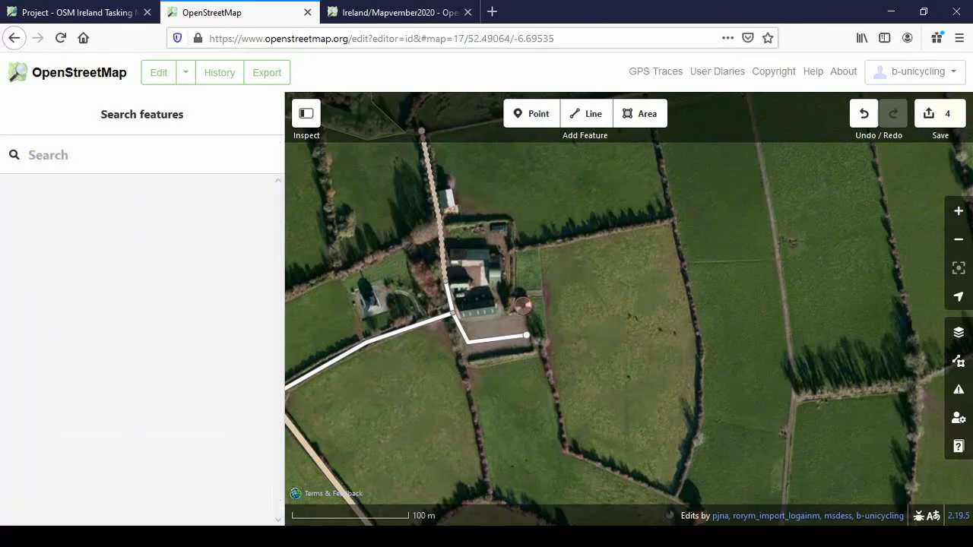